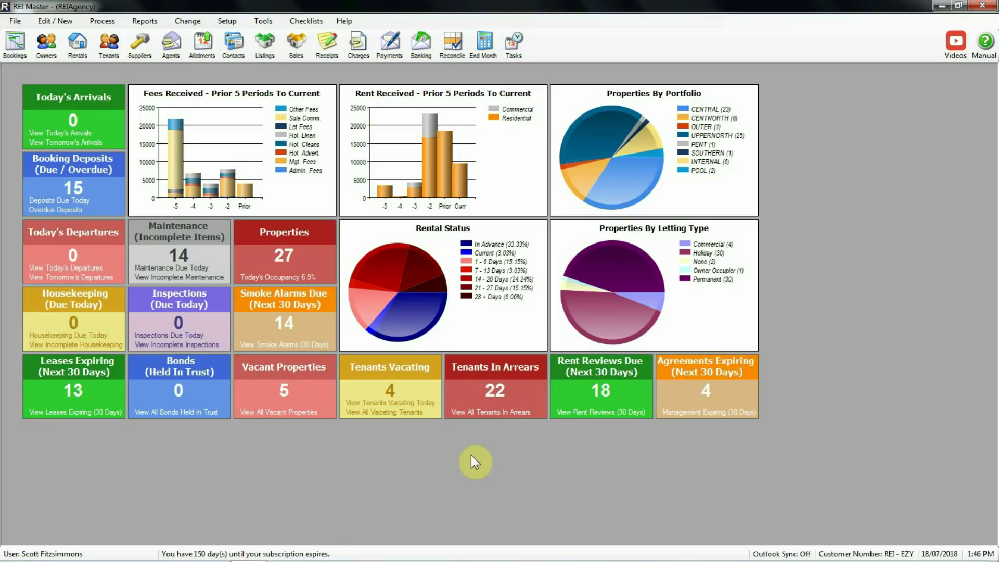
Set the General Configuration bank link file format to (*.TXN) File, save, and close Setup.
left_click(227, 21)
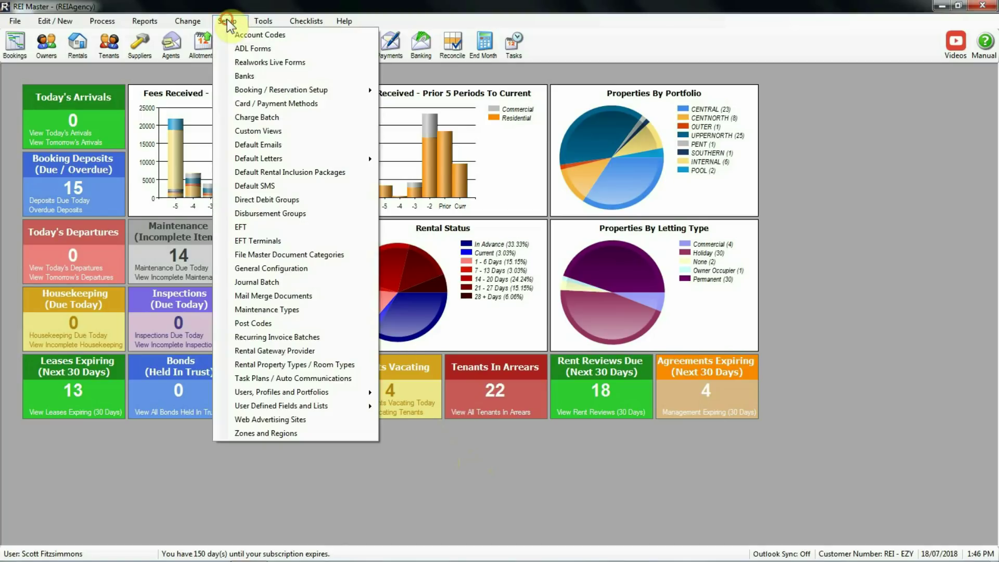
left_click(277, 268)
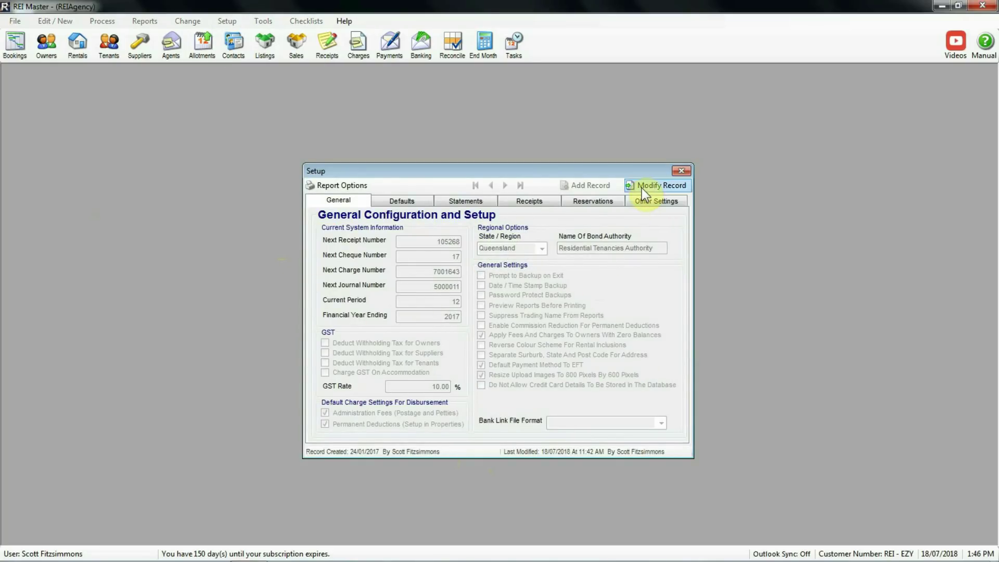
left_click(642, 187)
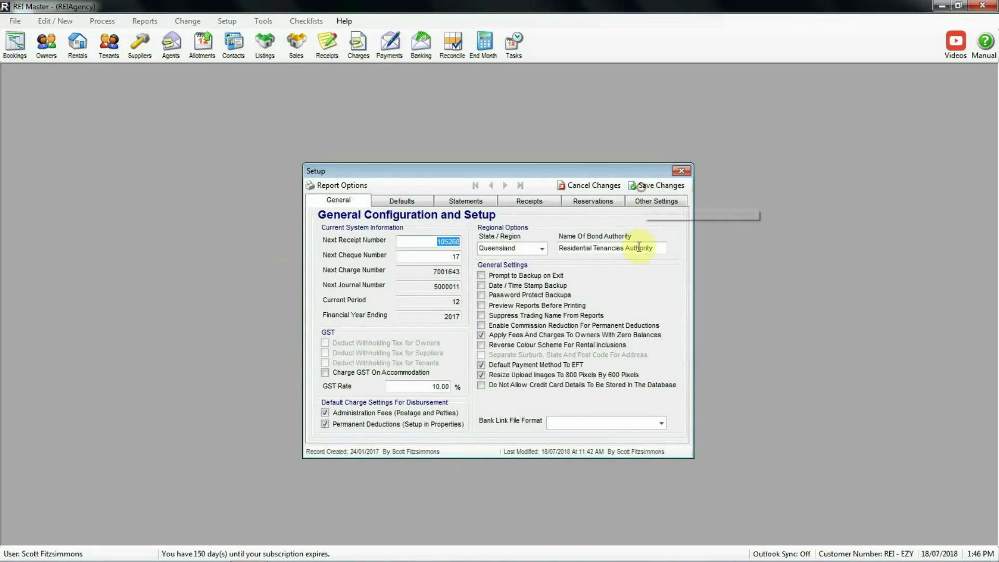
left_click(662, 423)
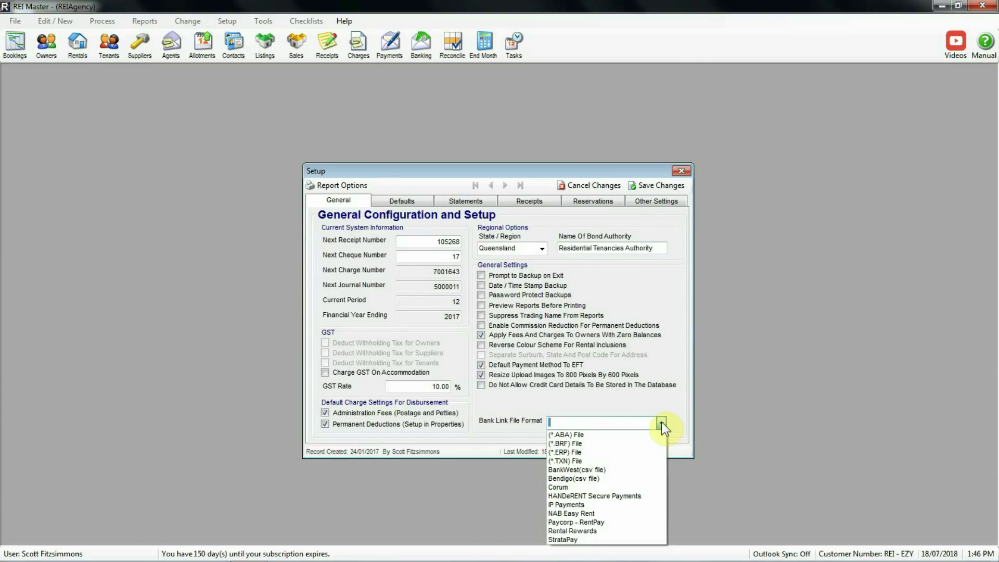
left_click(576, 462)
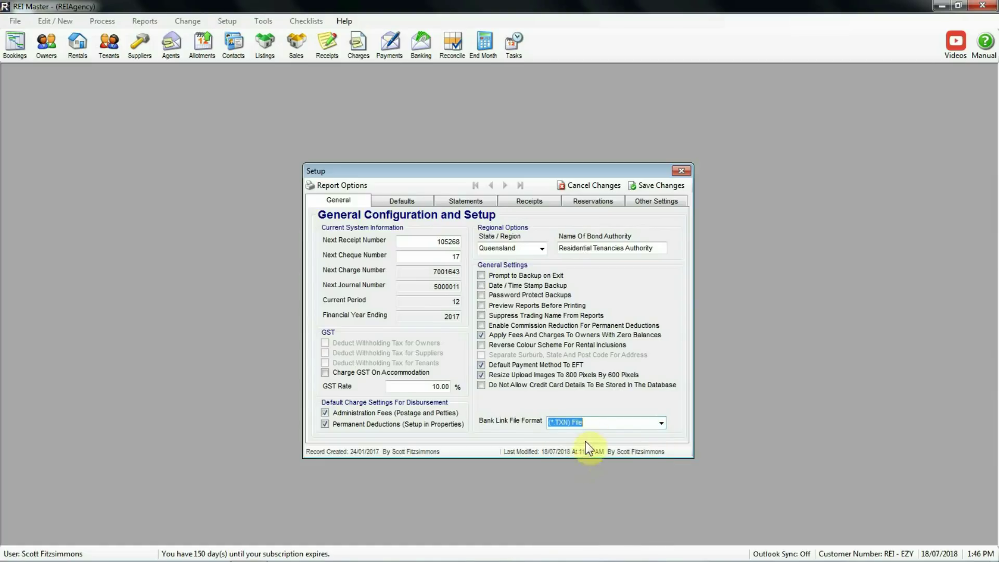
left_click(655, 185)
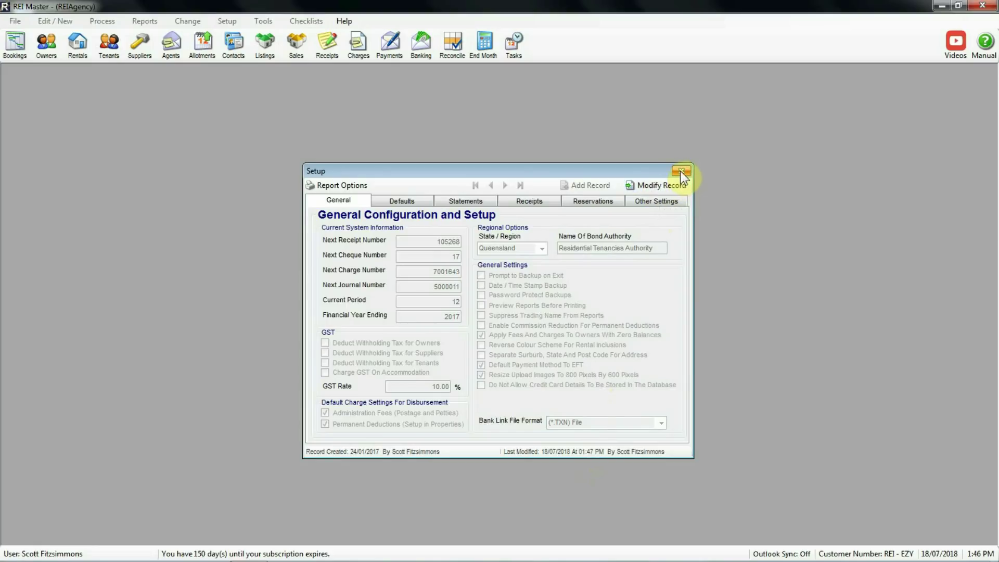
left_click(681, 170)
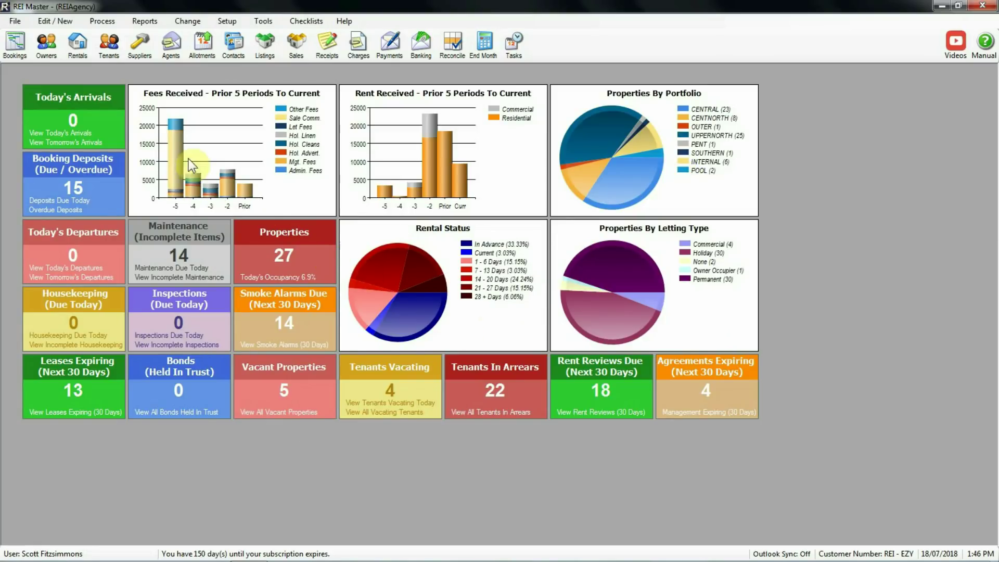
Show the Tenants list and select a tenant row to check its BPay / Ref No.
left_click(109, 42)
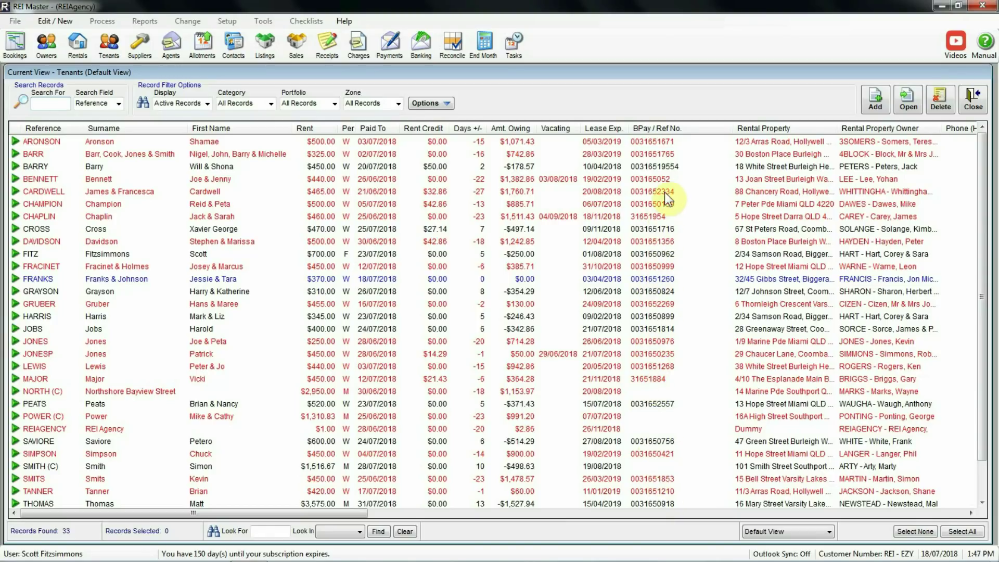
left_click(670, 167)
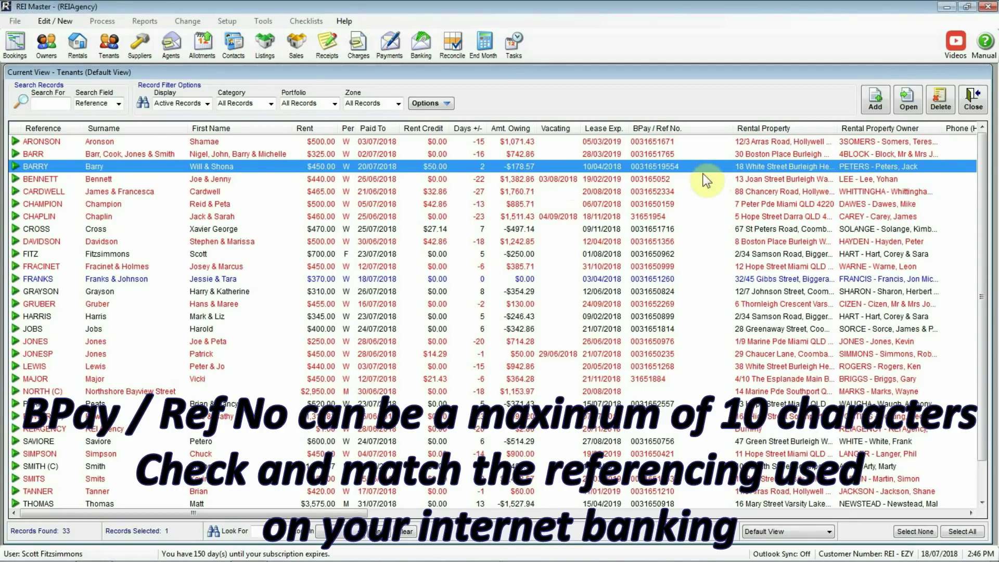
Open the tenant's record and review the Direct Credit / B-Pay reference on Tenancy Info.
double_click(502, 165)
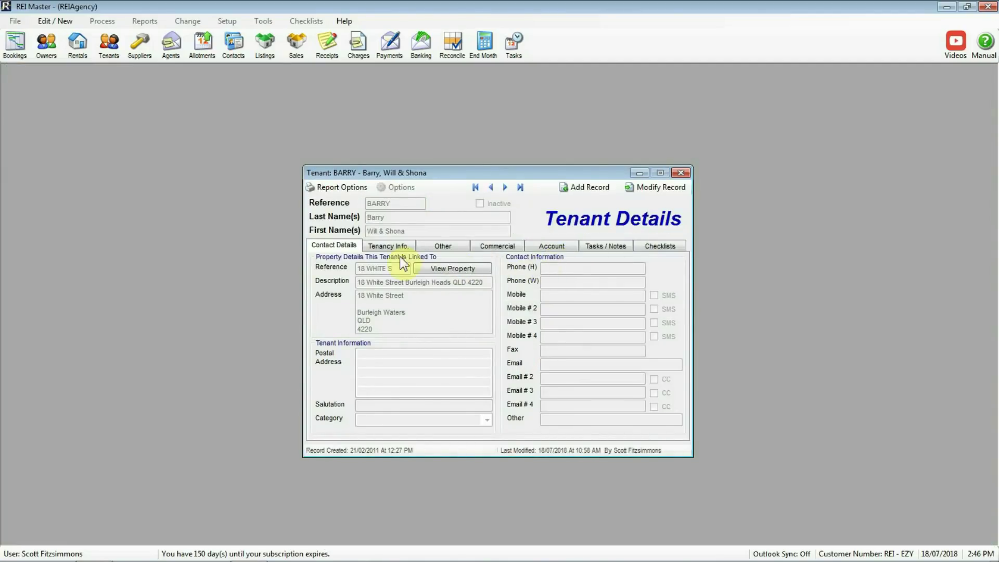
left_click(385, 249)
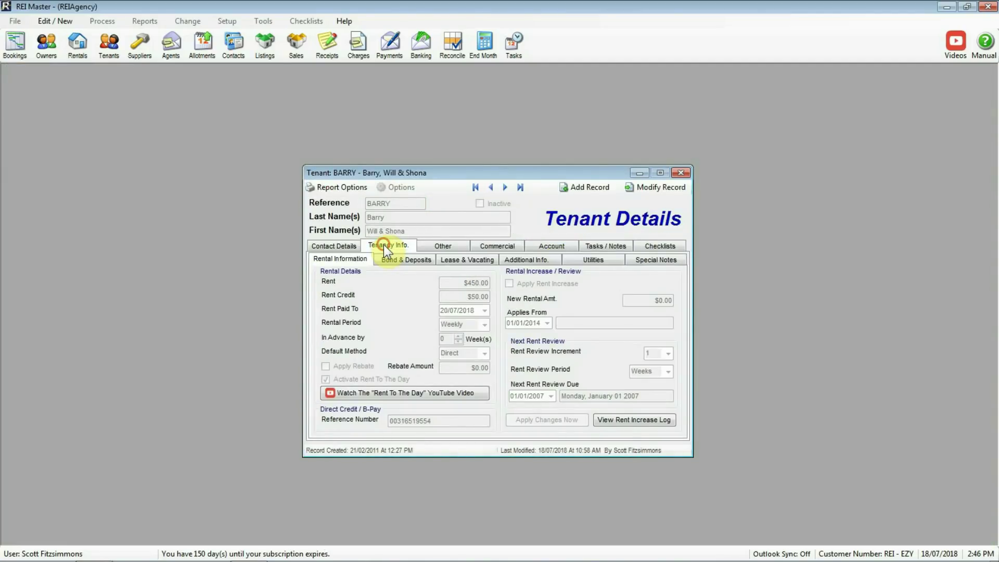
left_click(652, 188)
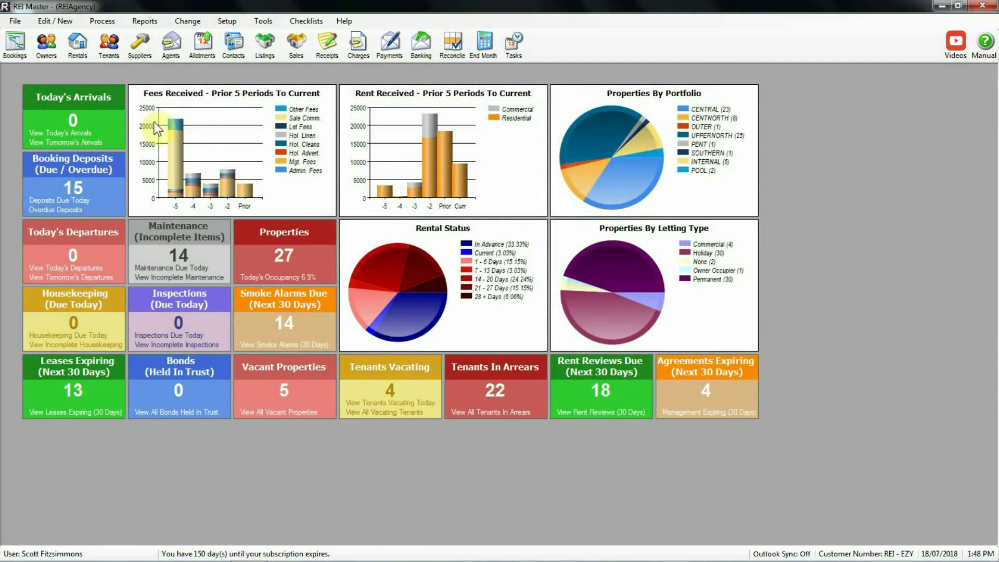
Start Import Bank Link File from the Process menu.
left_click(102, 23)
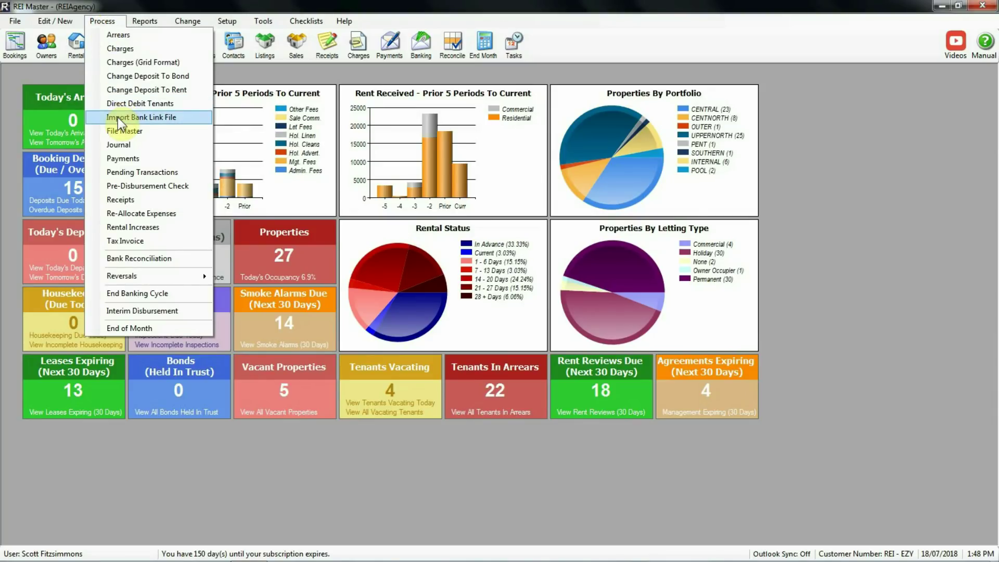
left_click(162, 117)
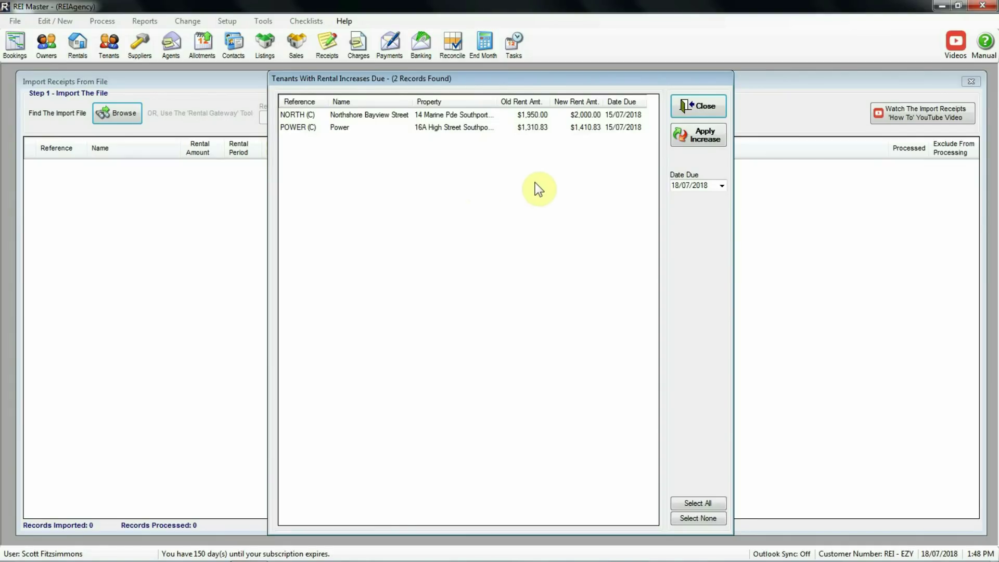
Dismiss the rental increases notice and import Transactions 0718.txn from Desktop > Import files.
left_click(700, 106)
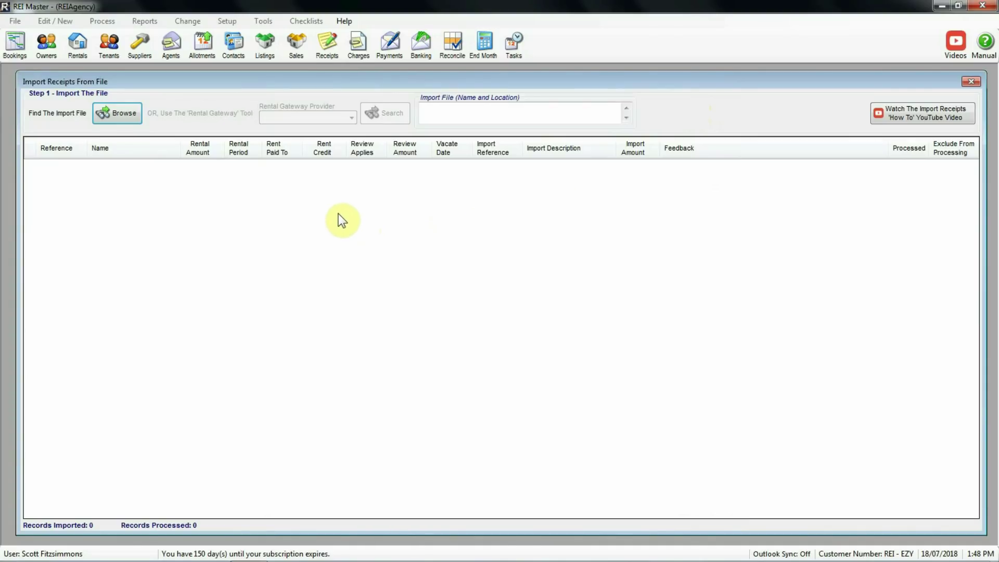
left_click(115, 114)
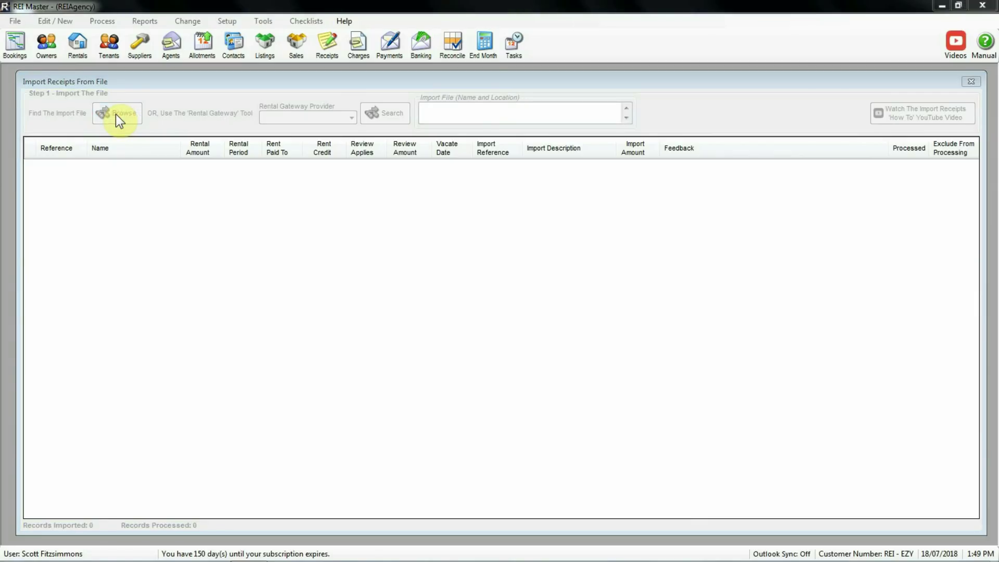
left_click(50, 81)
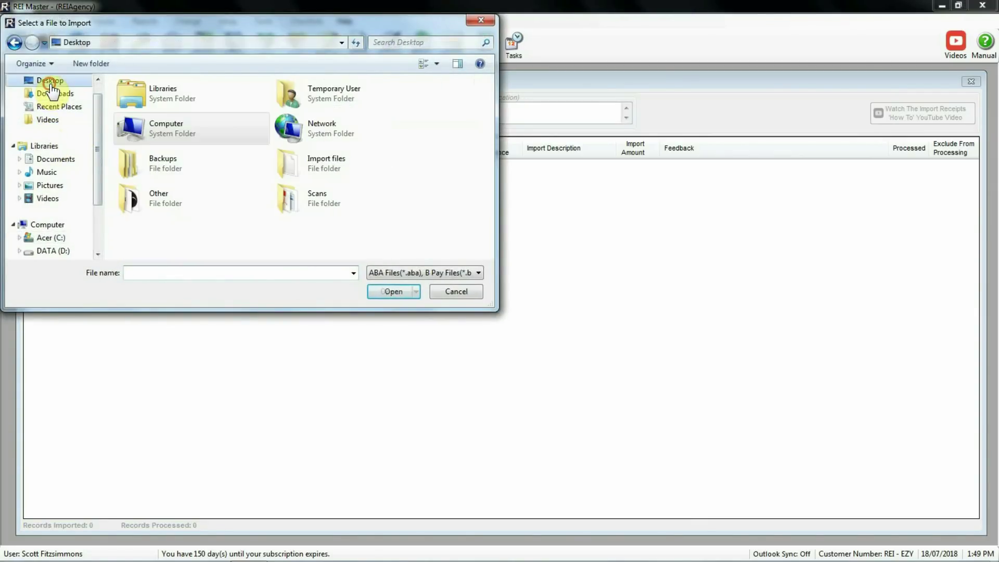
double_click(318, 167)
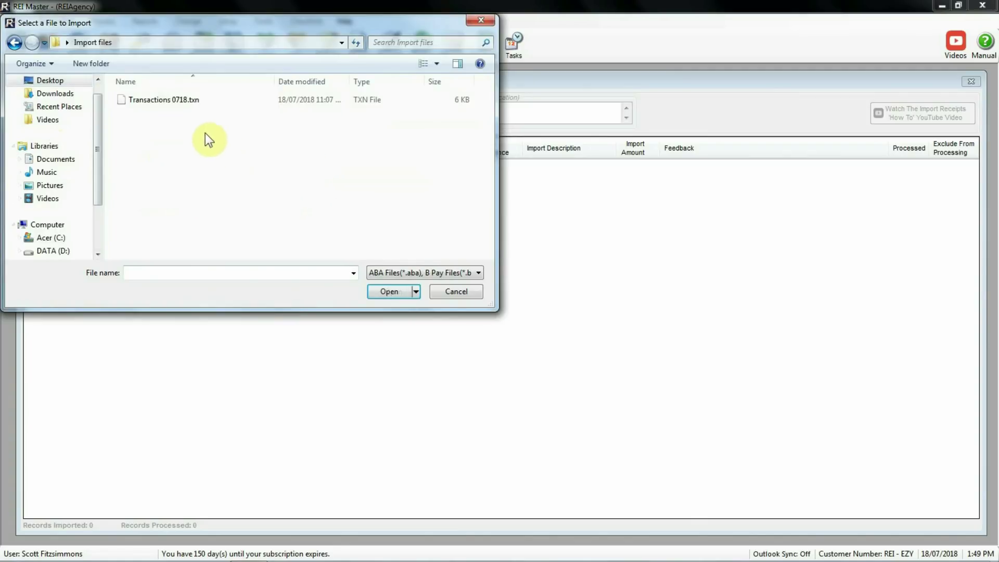
left_click(152, 102)
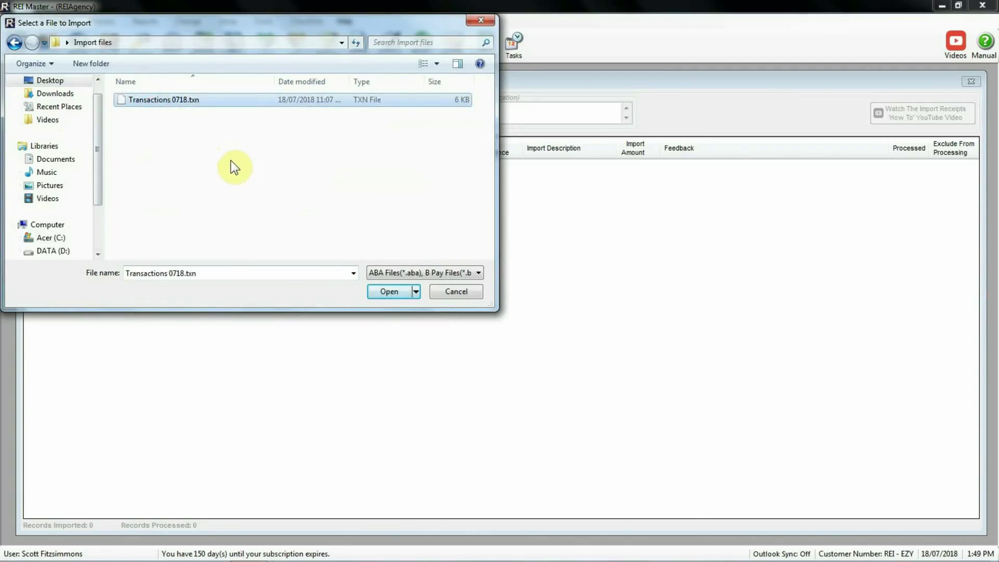
left_click(390, 292)
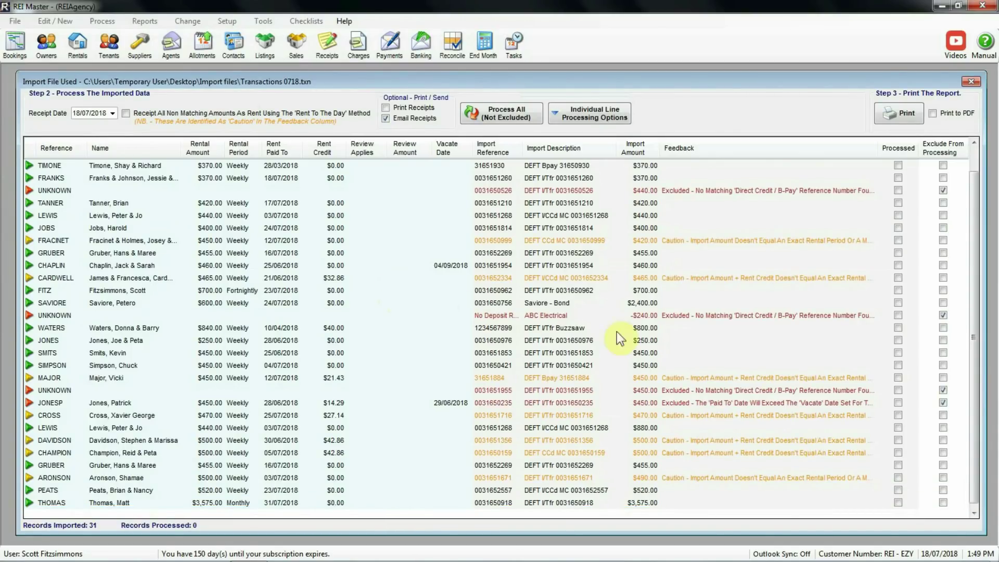
scroll(974, 361, "up", 1)
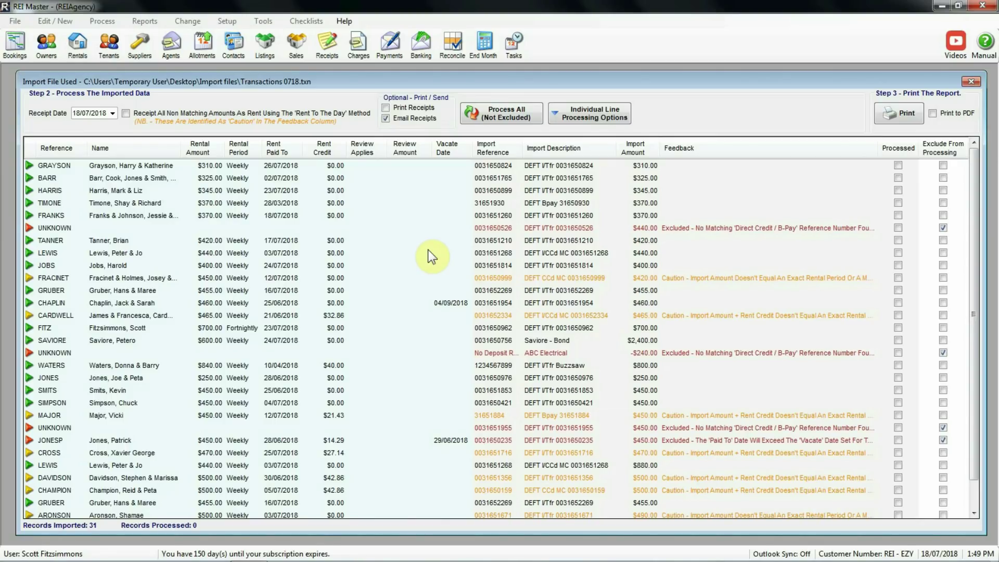
left_click(147, 166)
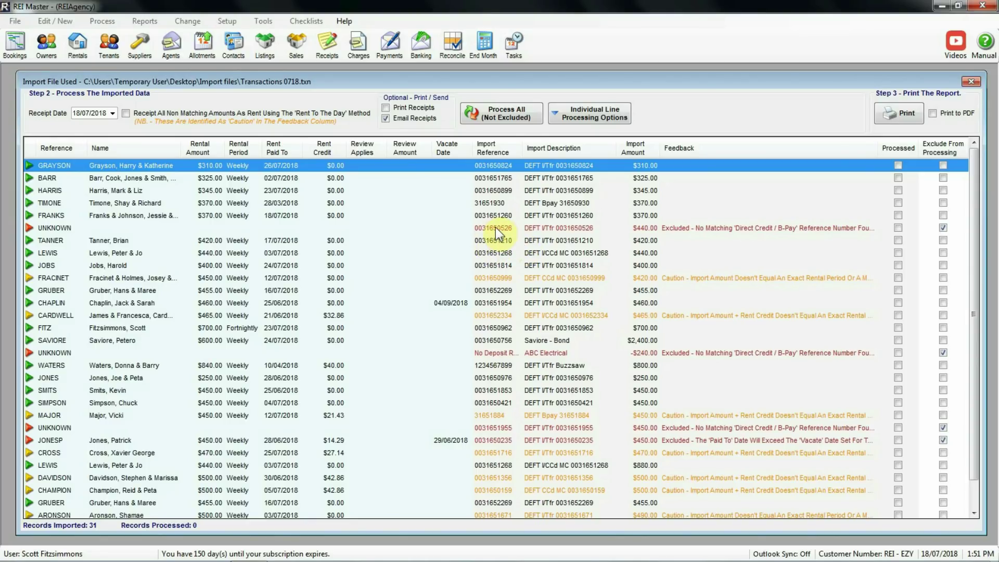
left_click(489, 227)
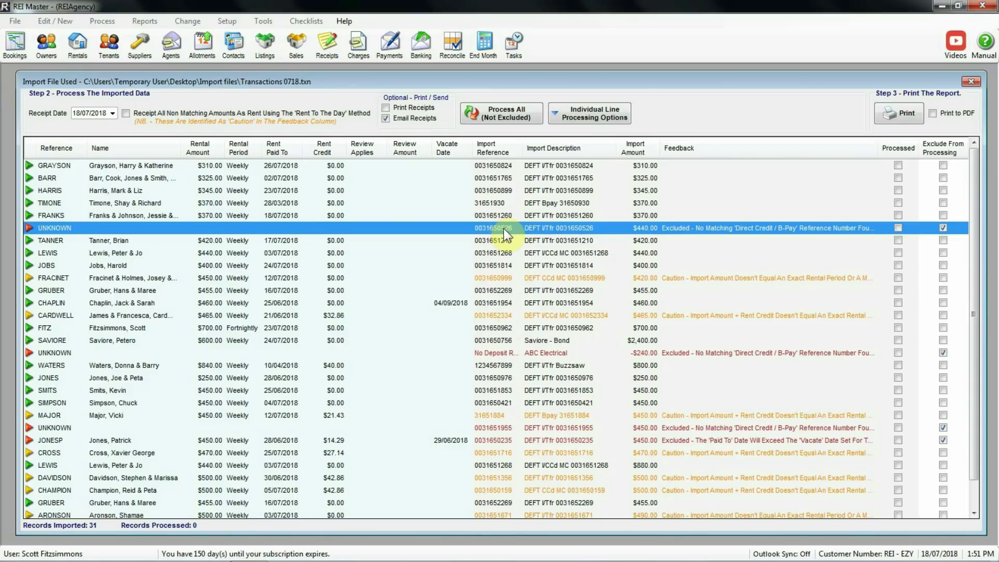
right_click(506, 228)
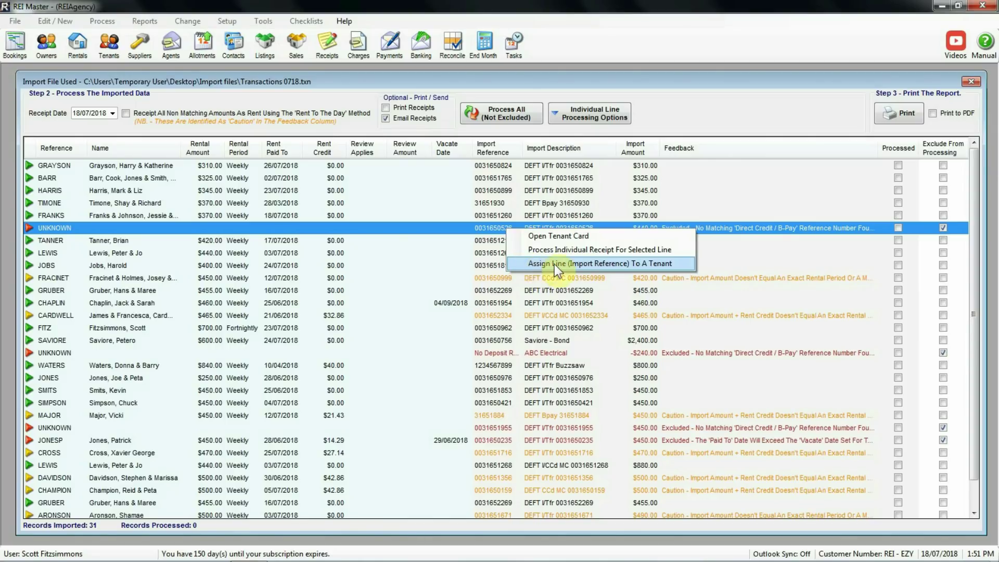
left_click(484, 228)
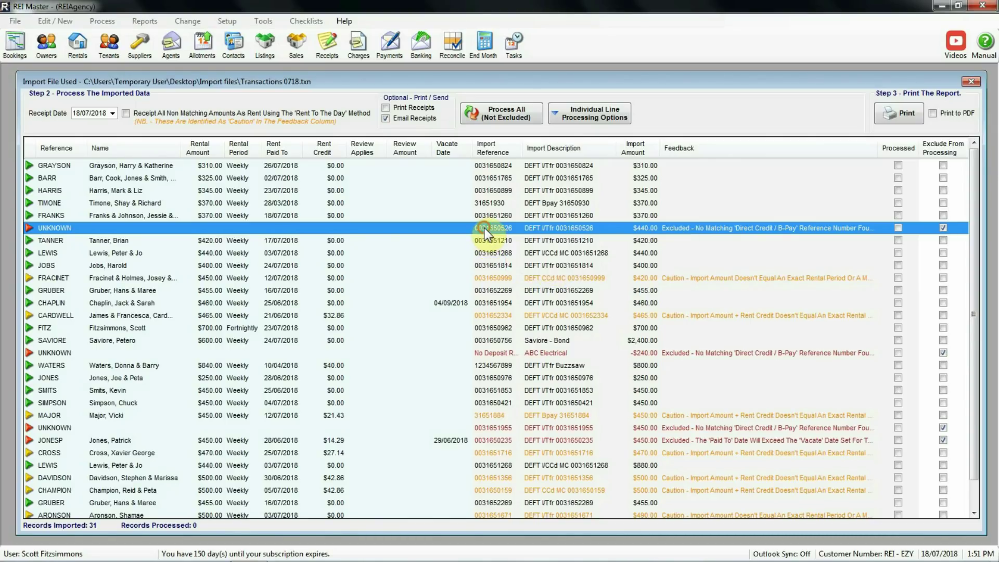
left_click(581, 117)
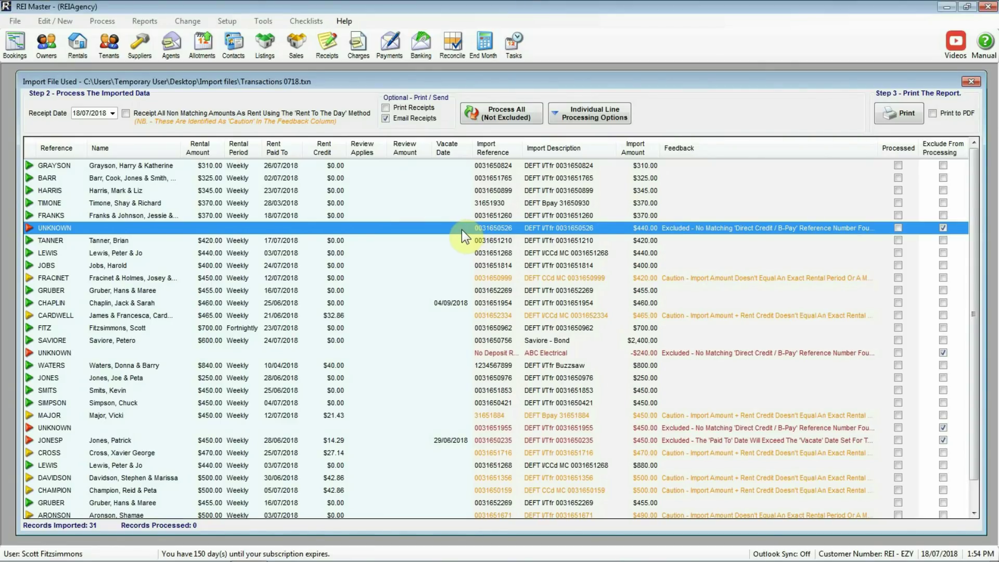
Assign the unknown $440.00 line to the tenant found by B-Pay reference search, replacing their old reference.
right_click(461, 230)
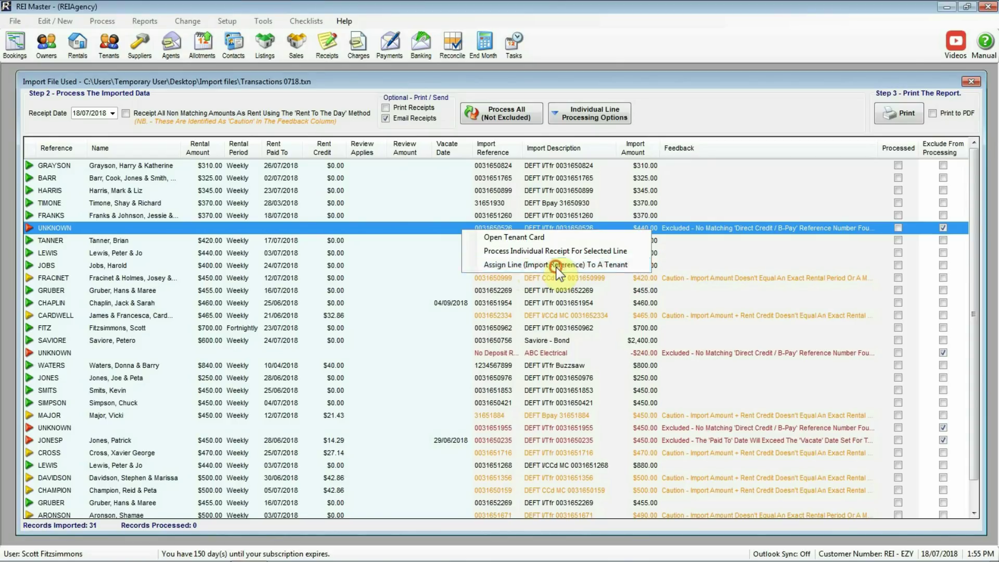
left_click(555, 267)
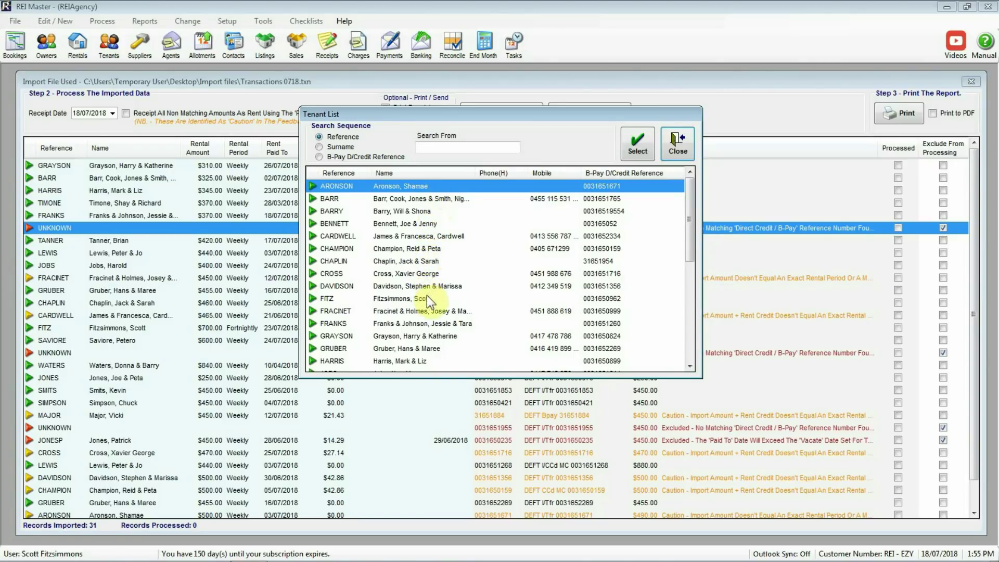
left_click(628, 173)
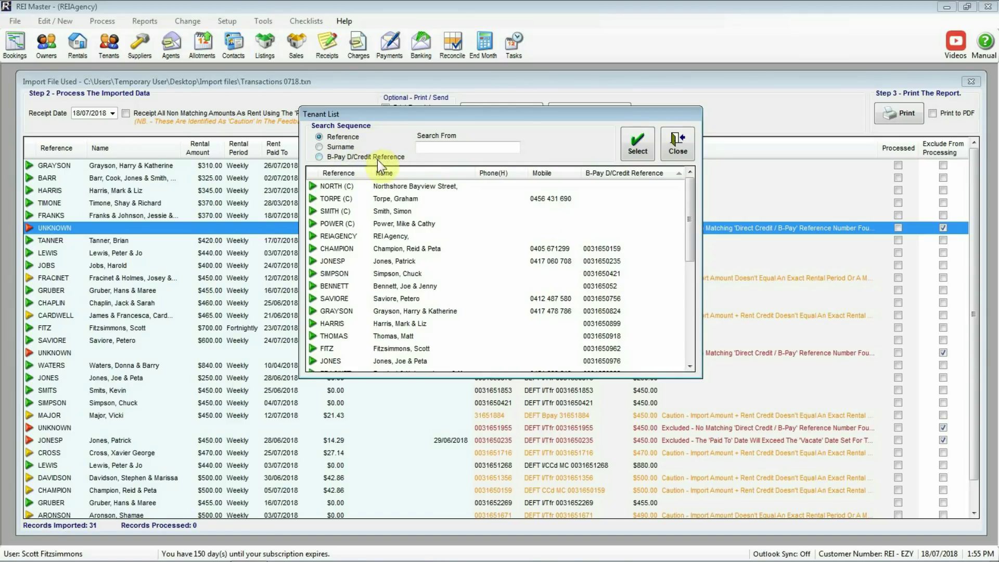
left_click(320, 158)
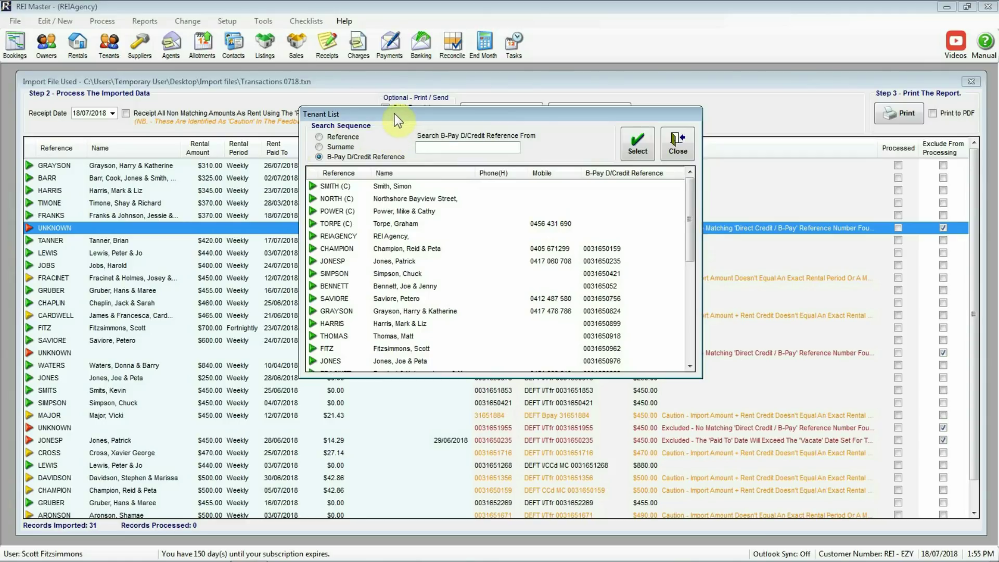
left_click_drag(395, 114, 389, 243)
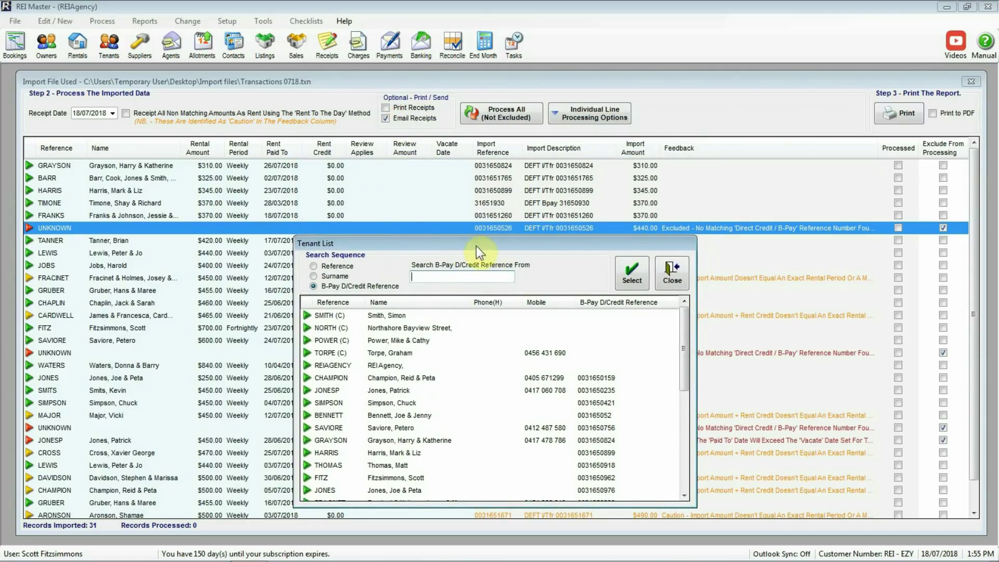
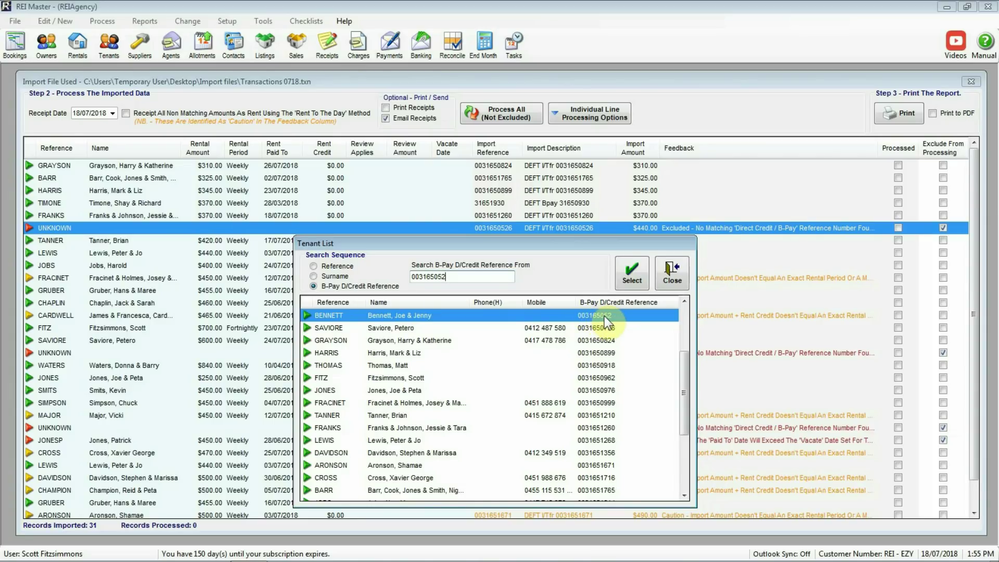
left_click(633, 276)
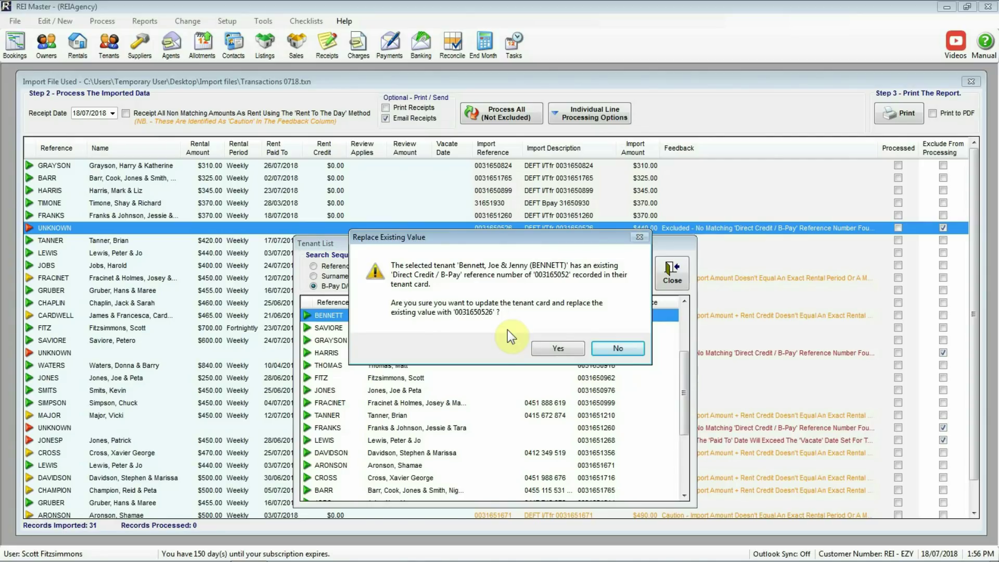
left_click(553, 348)
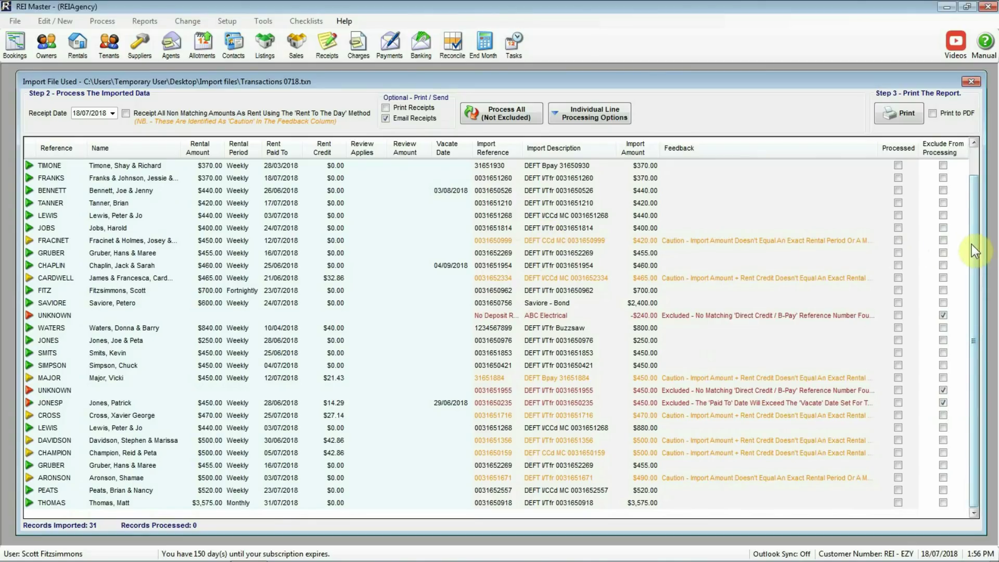
scroll(972, 245, "up", 1)
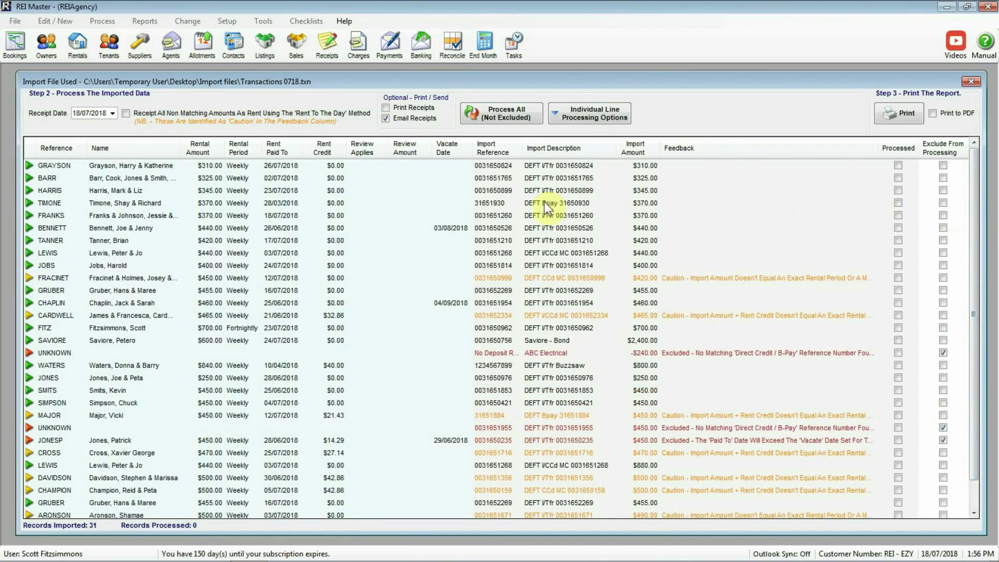
left_click(501, 227)
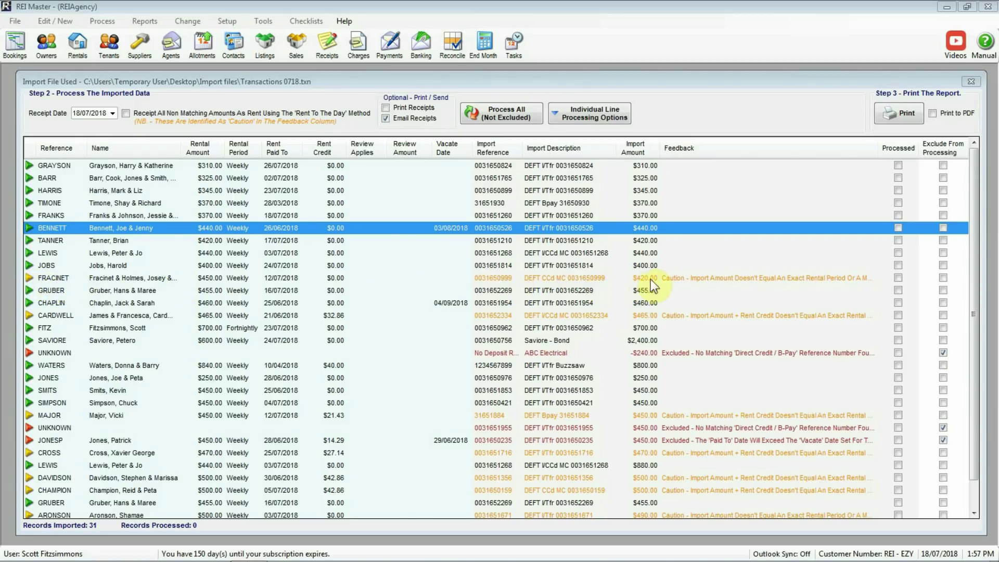
left_click(736, 278)
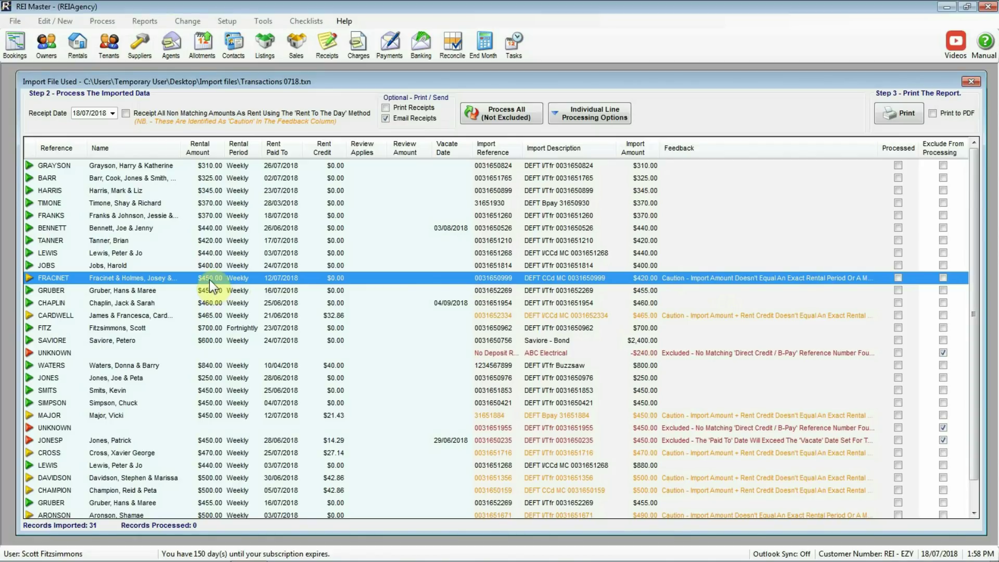
Enable receipting all non-matching amounts as rent using the rent-to-the-day method.
left_click(124, 115)
scroll(420, 289, "down", 1)
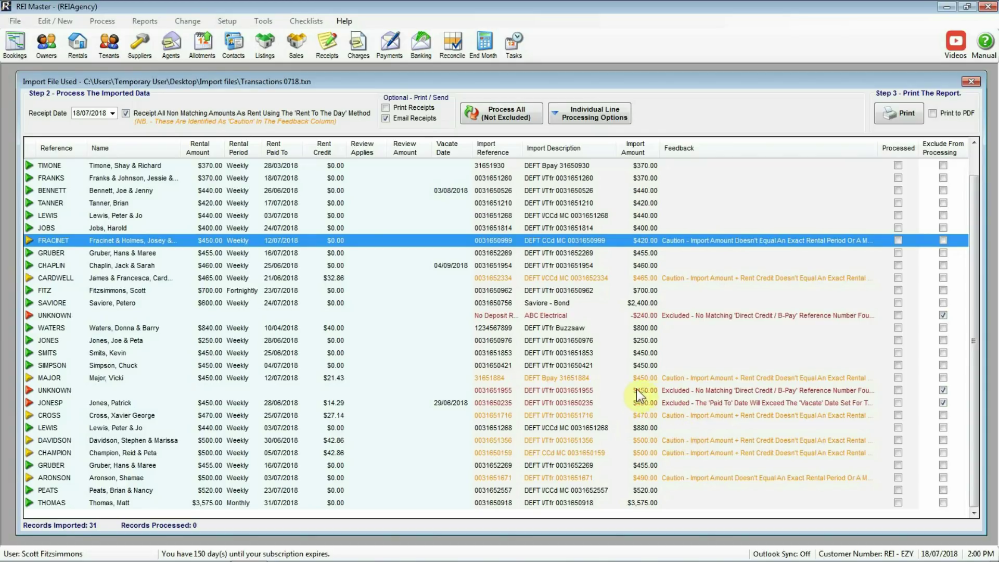
left_click(581, 391)
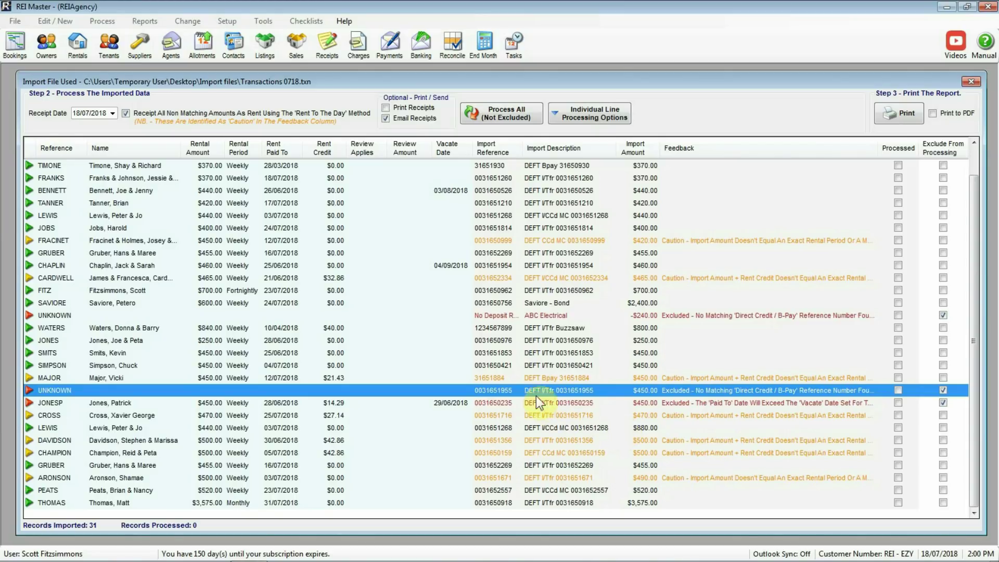
Assign the unknown $450.00 line to the tenant found by a new B-Pay reference search, replacing their reference.
right_click(496, 391)
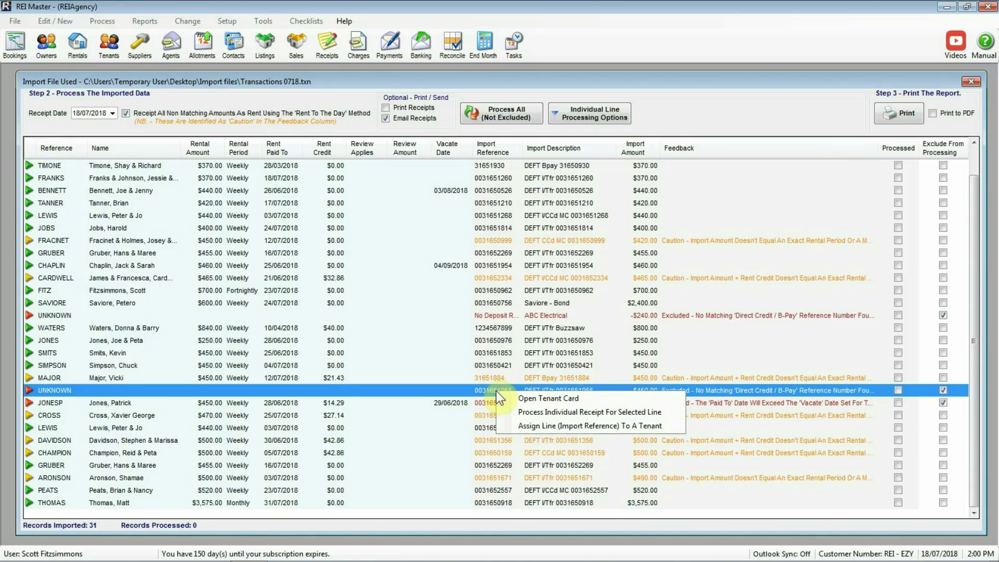
left_click(552, 425)
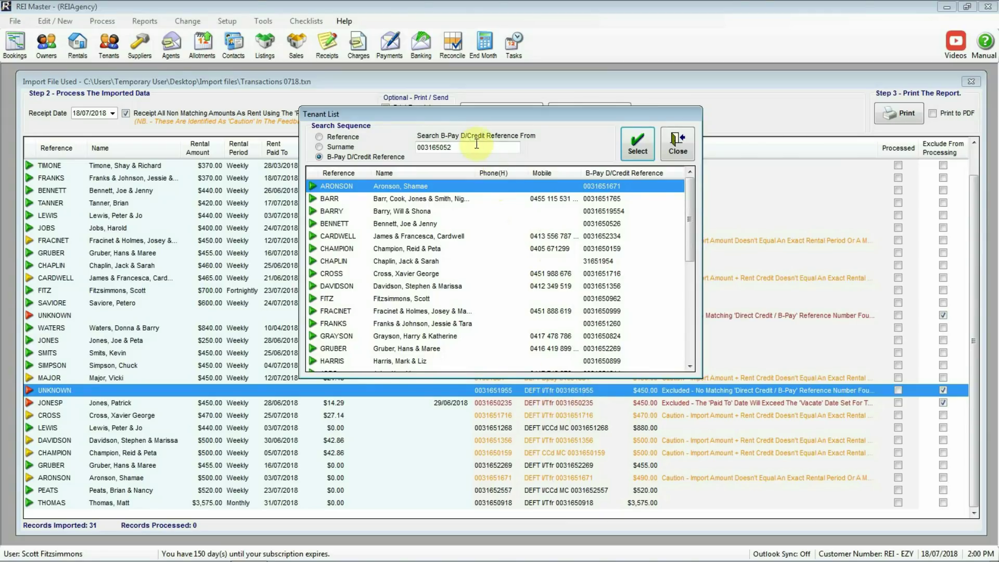
left_click_drag(466, 147, 422, 148)
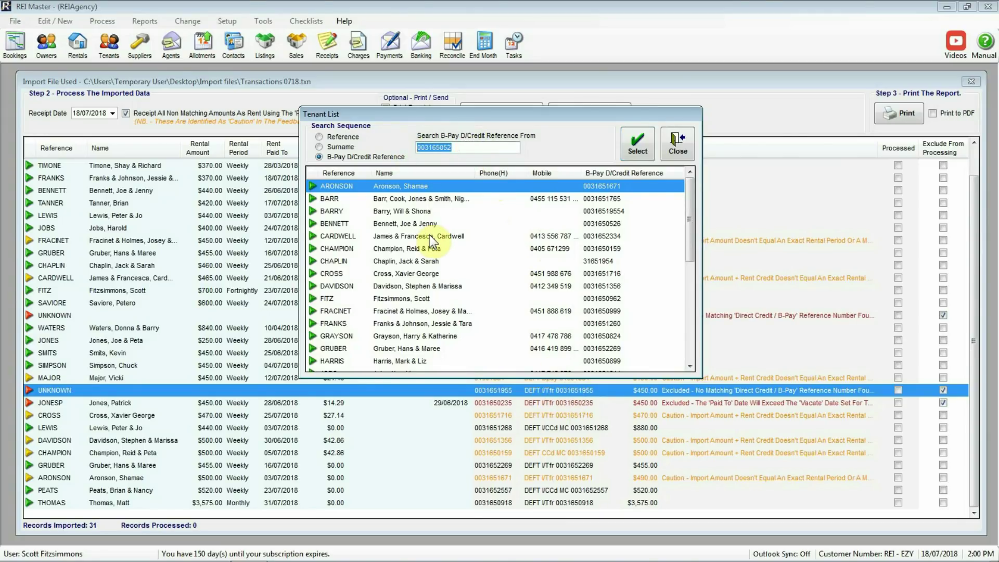
key("Delete")
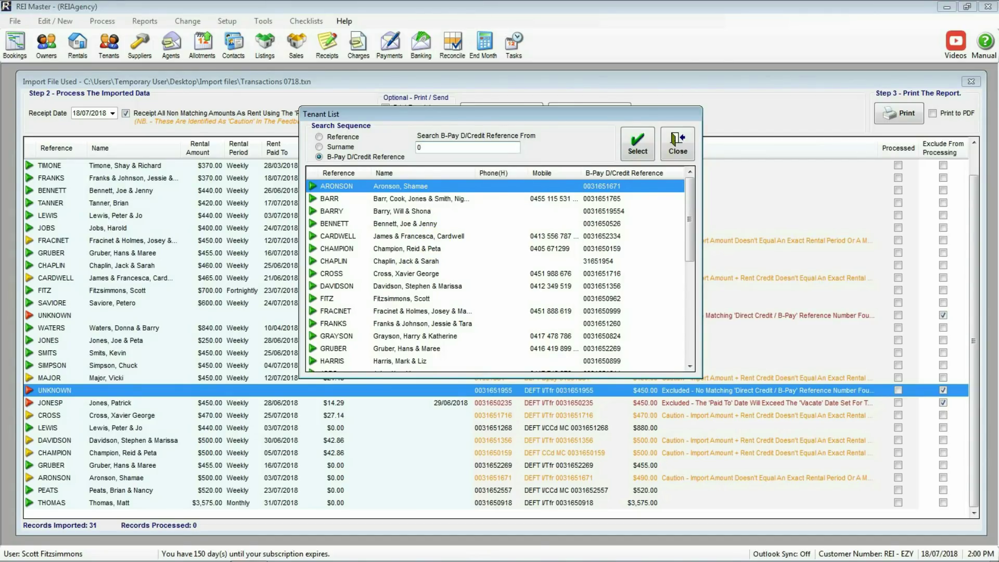
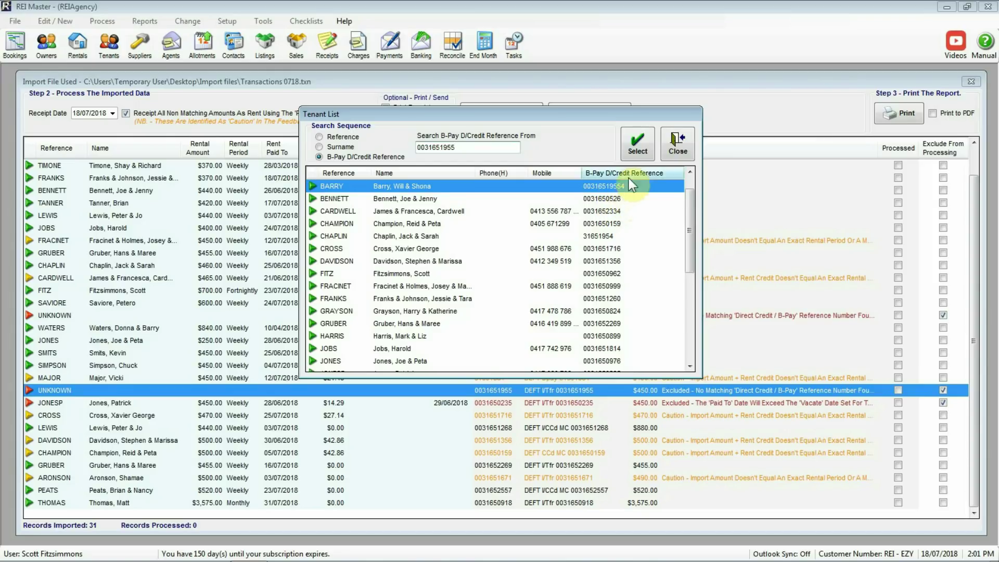
left_click(639, 146)
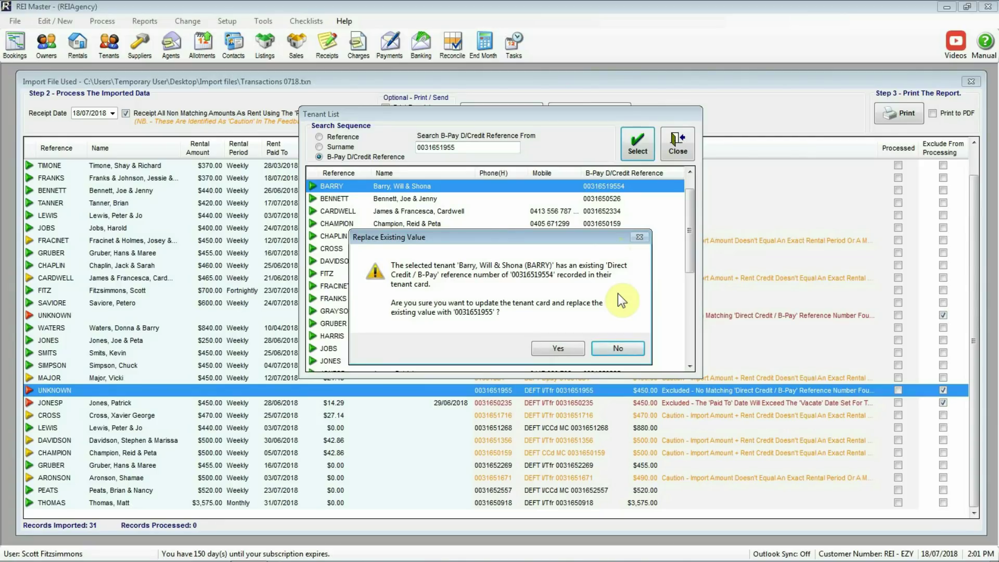
left_click(559, 348)
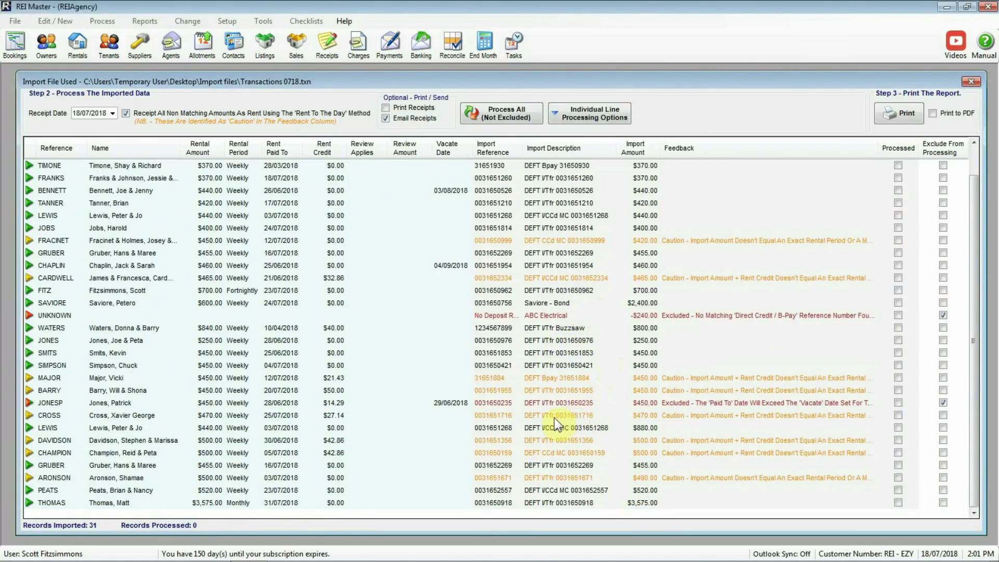
left_click(492, 391)
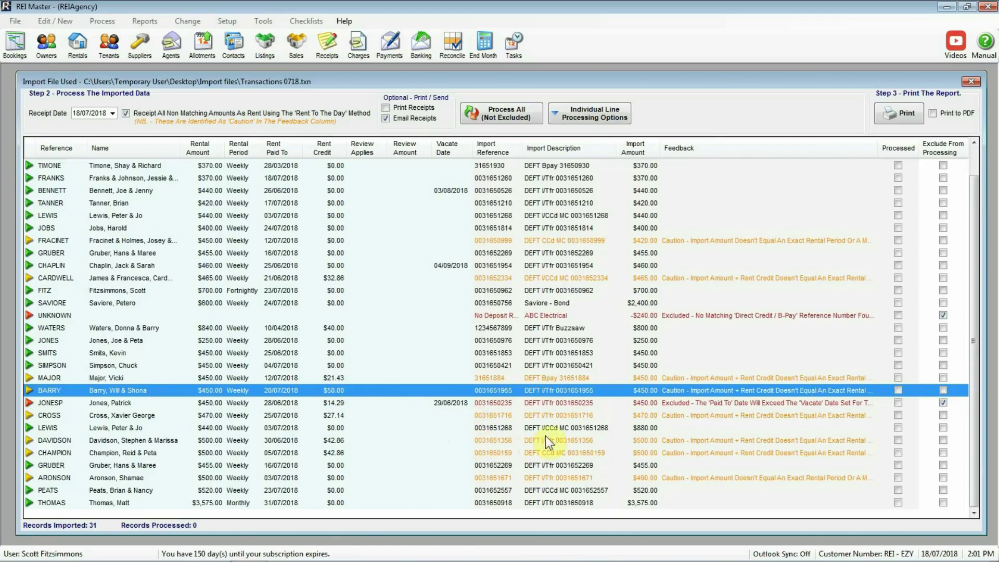
left_click(679, 402)
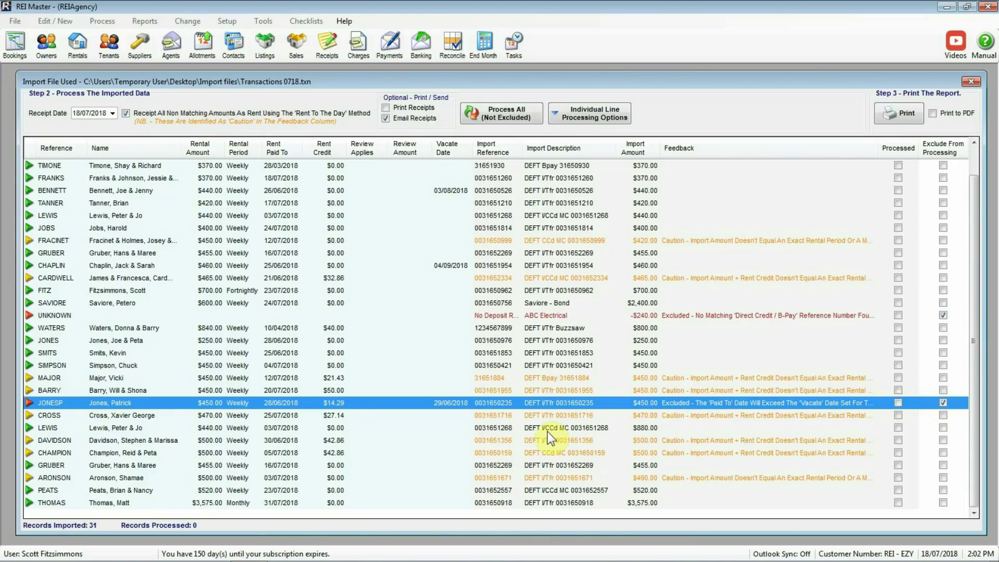
Start an individual receipt for the vacating tenant's line with a $50 rent item paid to the day.
right_click(501, 406)
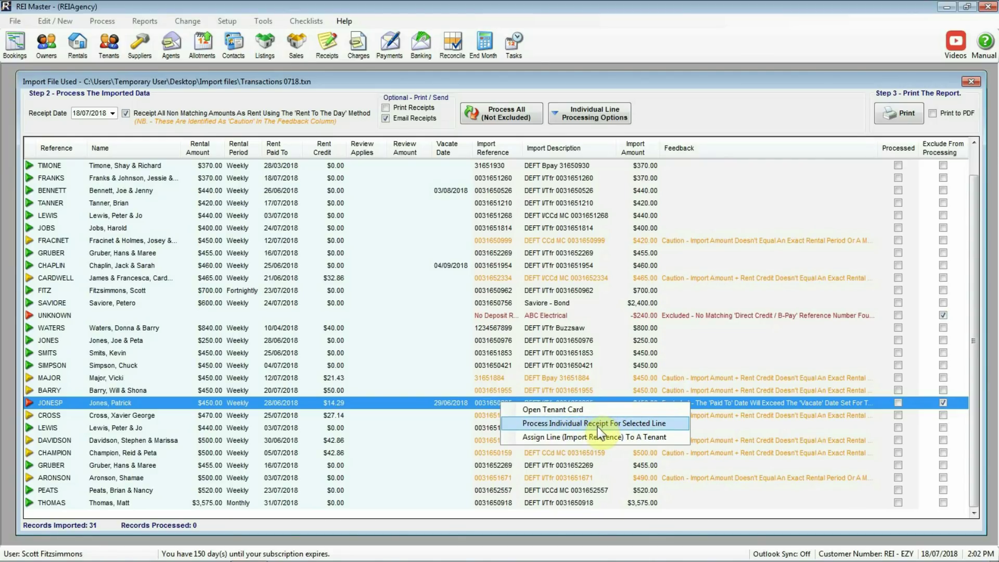
left_click(598, 424)
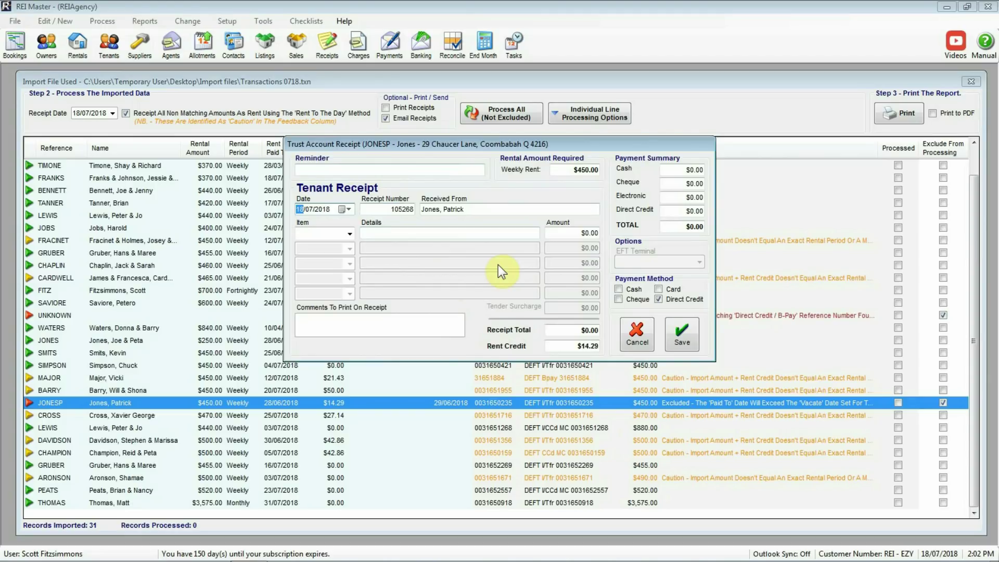
left_click(350, 234)
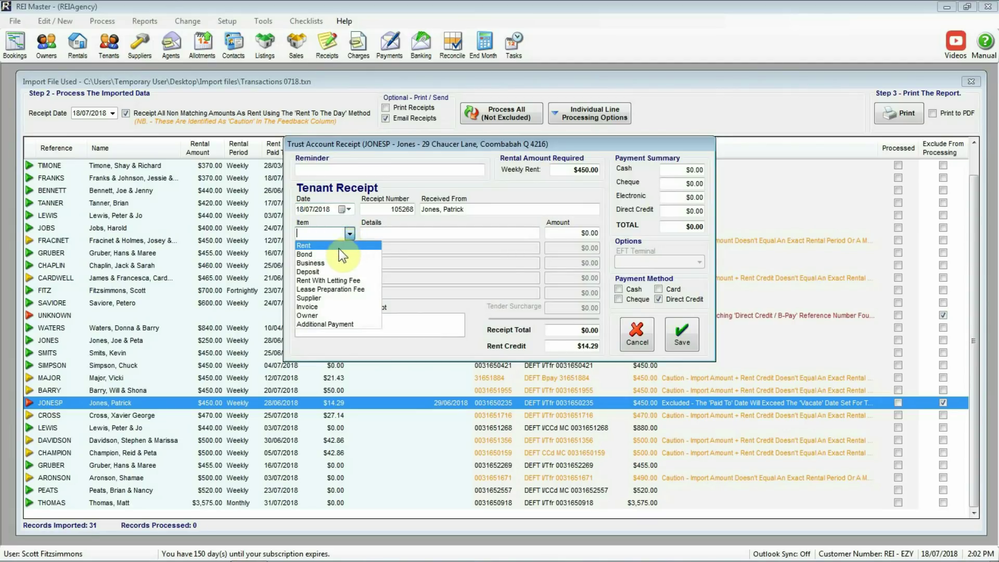
left_click(340, 247)
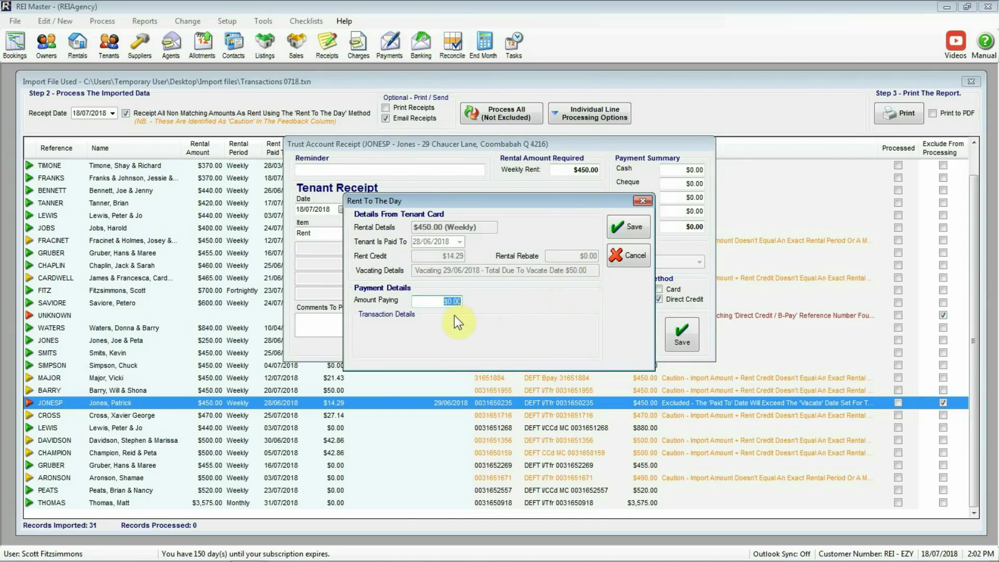
type("50")
key("Tab")
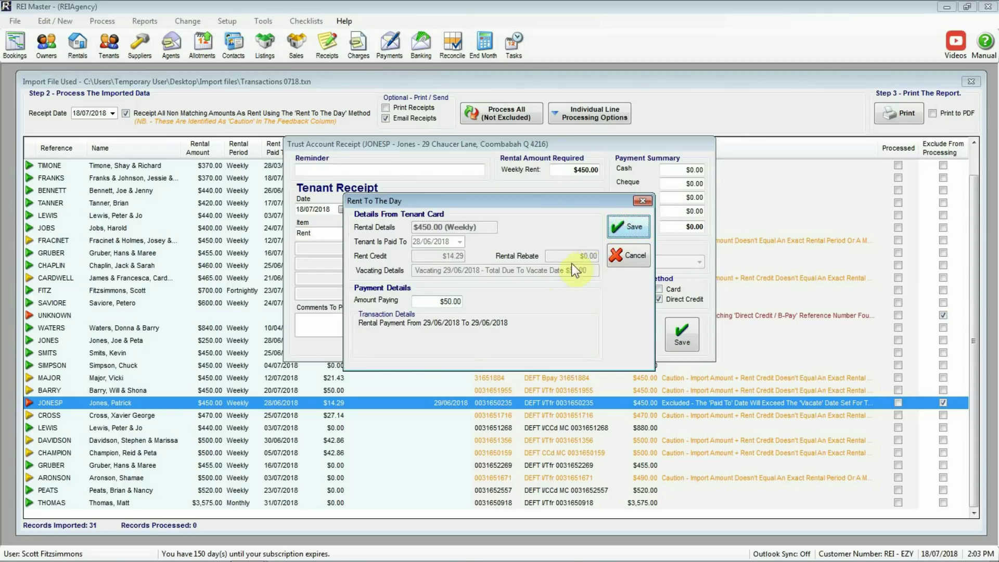
left_click(620, 224)
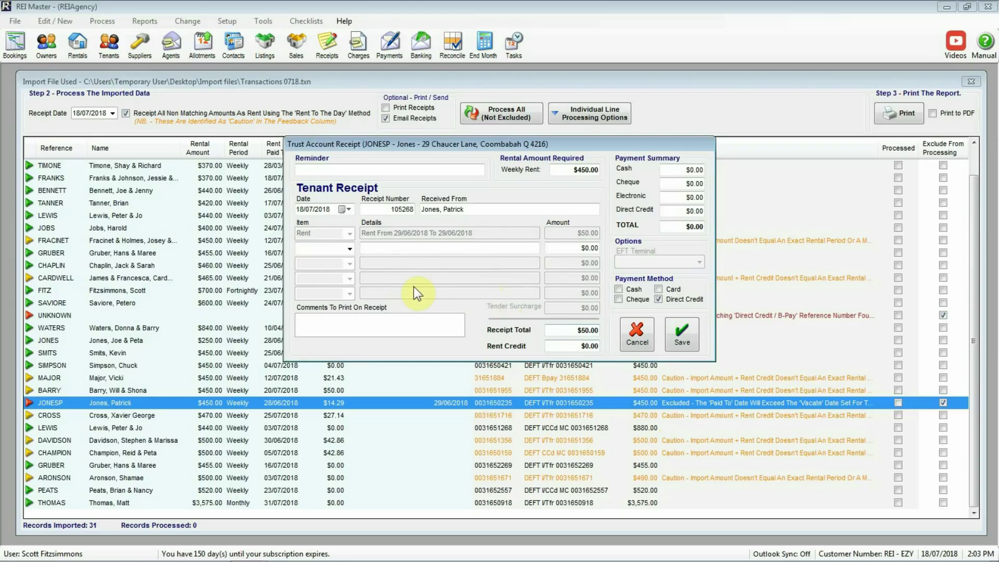
Add a second $400 Deposit item described as 'Deposit overpaid rent'.
left_click(348, 248)
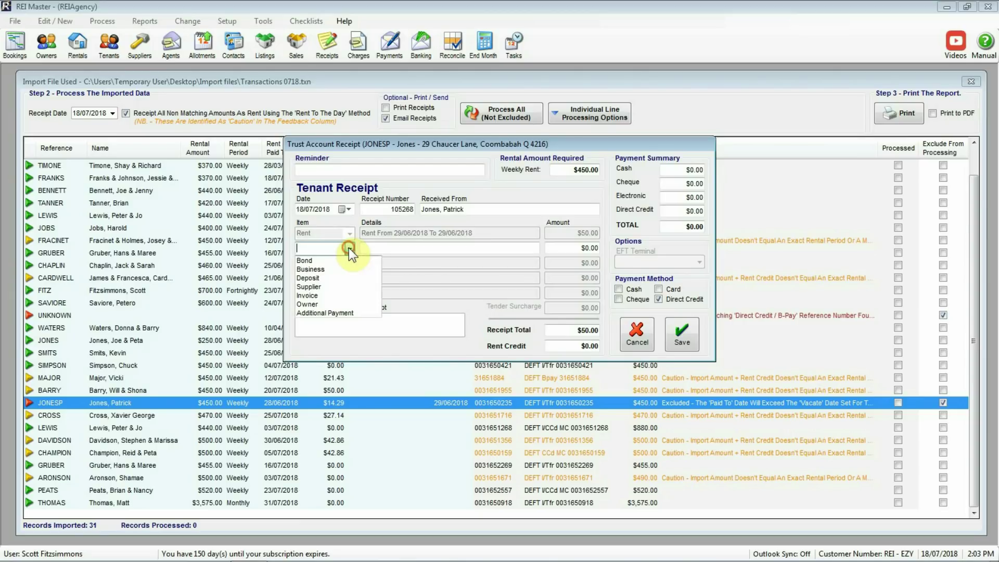
left_click(333, 277)
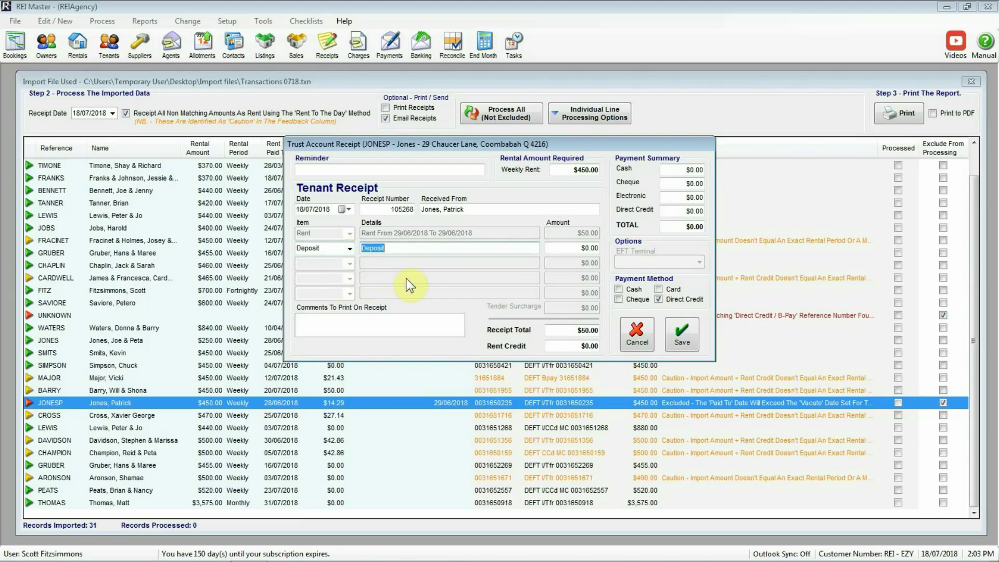
key("End")
type("o")
type("verp[aid")
key("BackSpace")
key("BackSpace")
key("BackSpace")
key("BackSpace")
type("aid rent")
left_click(569, 248)
type("400")
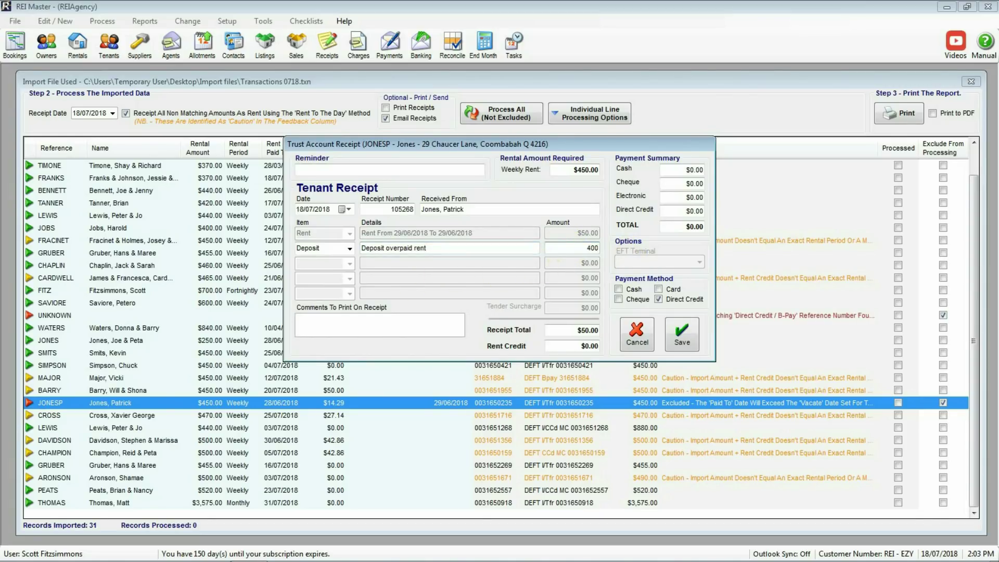
key("Return")
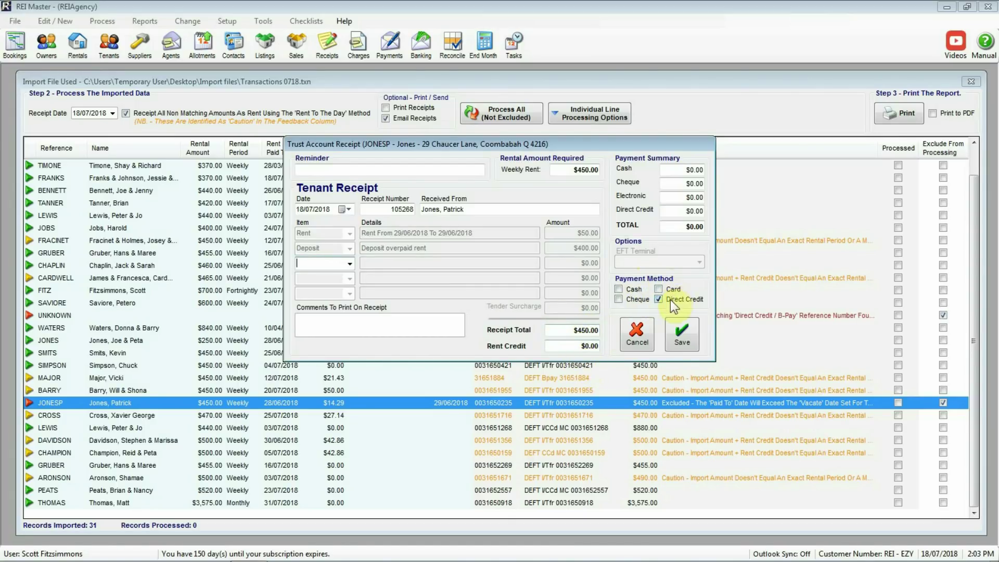
Save the $450.00 receipt with its direct credit details and close the receipt email unsent.
left_click(683, 335)
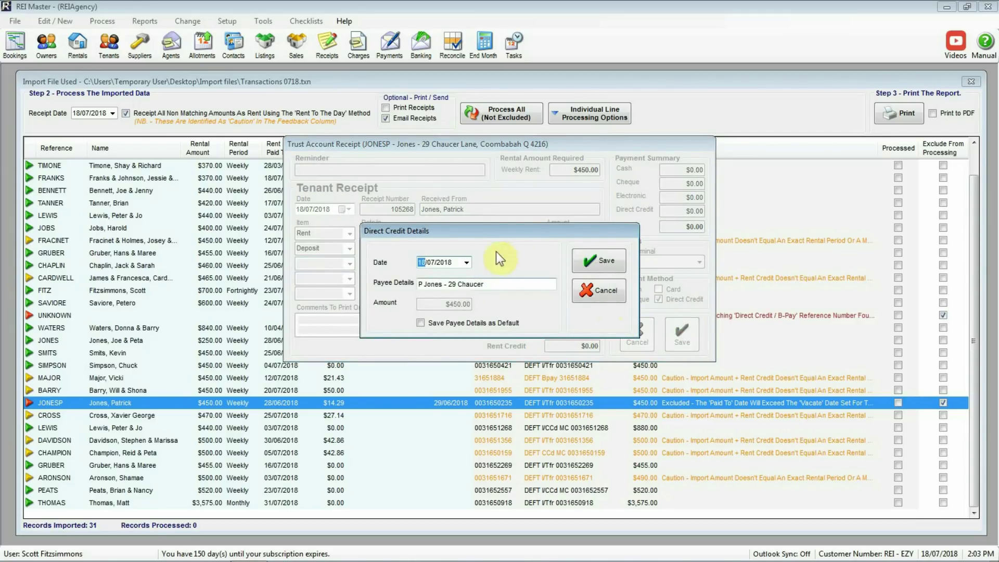
left_click(598, 261)
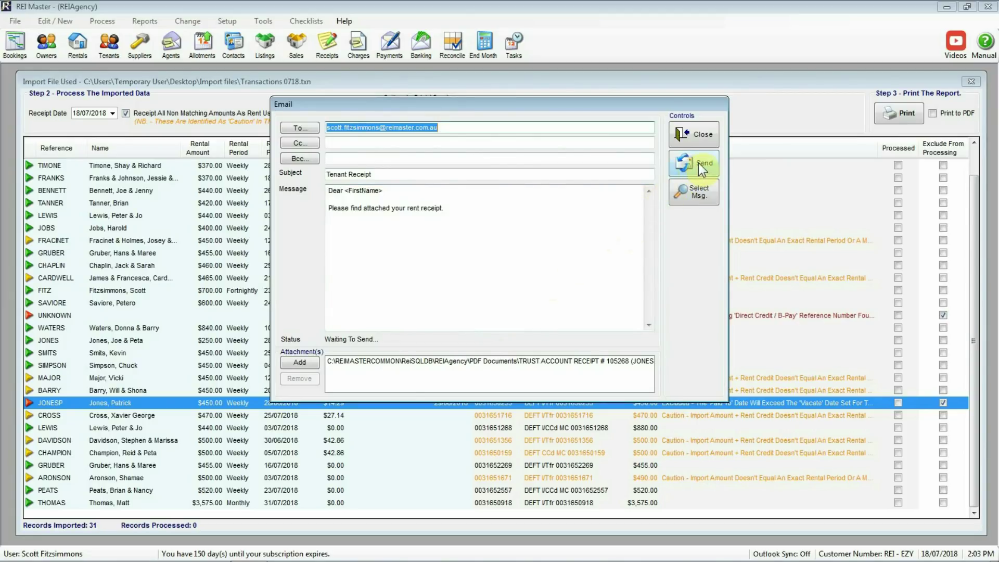
left_click(694, 134)
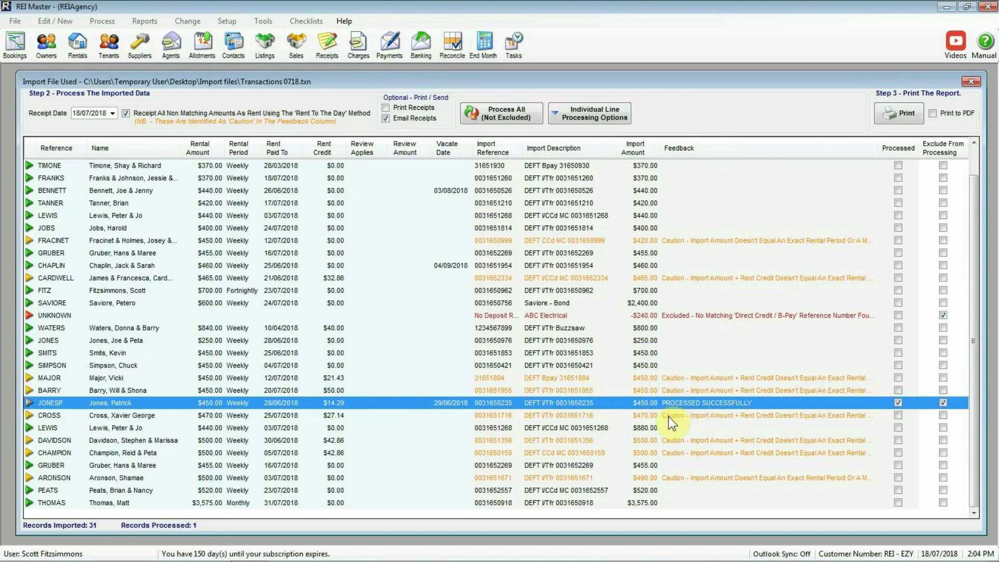
left_click(676, 441)
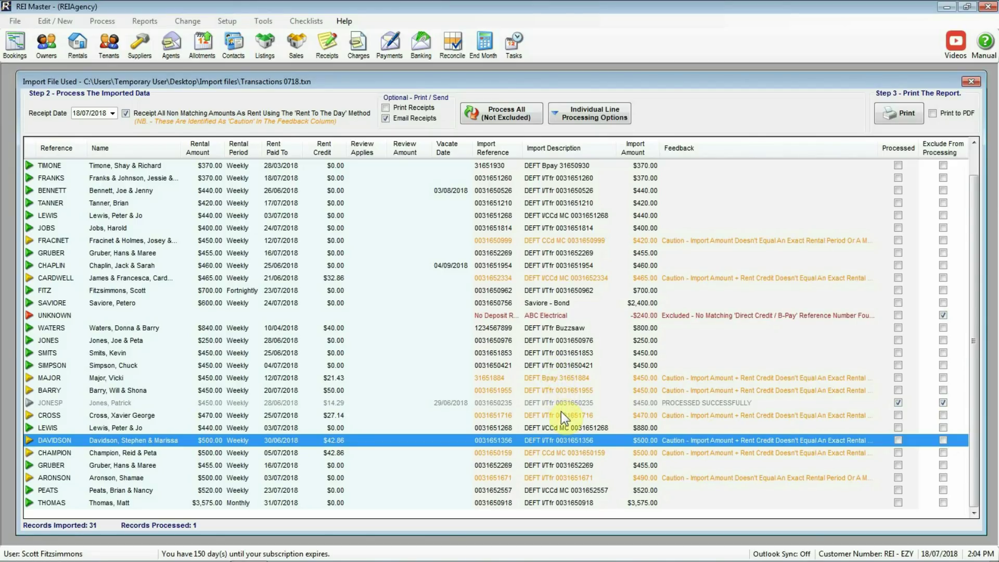
left_click_drag(974, 413, 975, 395)
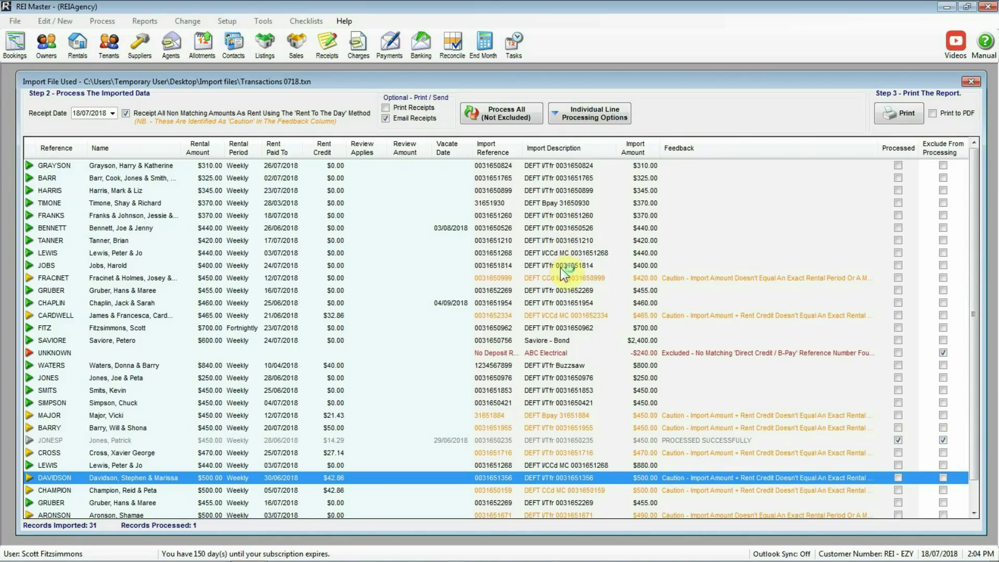
left_click(561, 341)
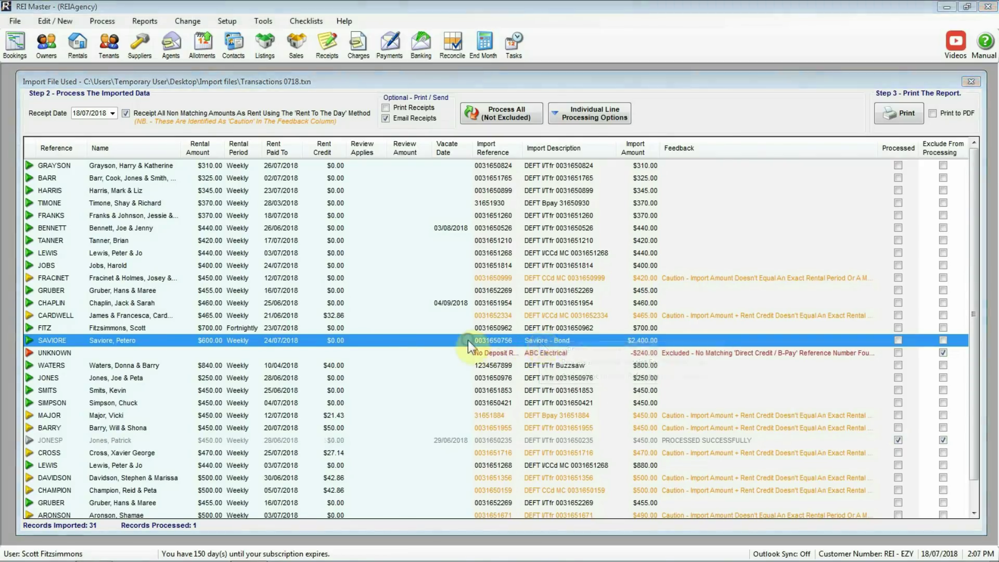
Open the bond line's tenant card and check Bond & Deposits: $2,400.00 required, $0.00 in trust.
right_click(467, 340)
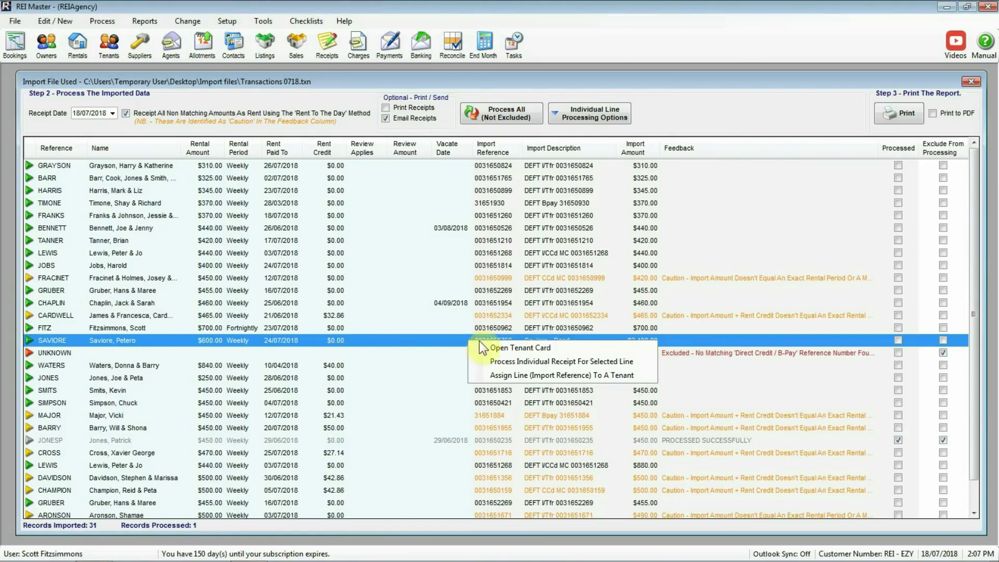
left_click(561, 349)
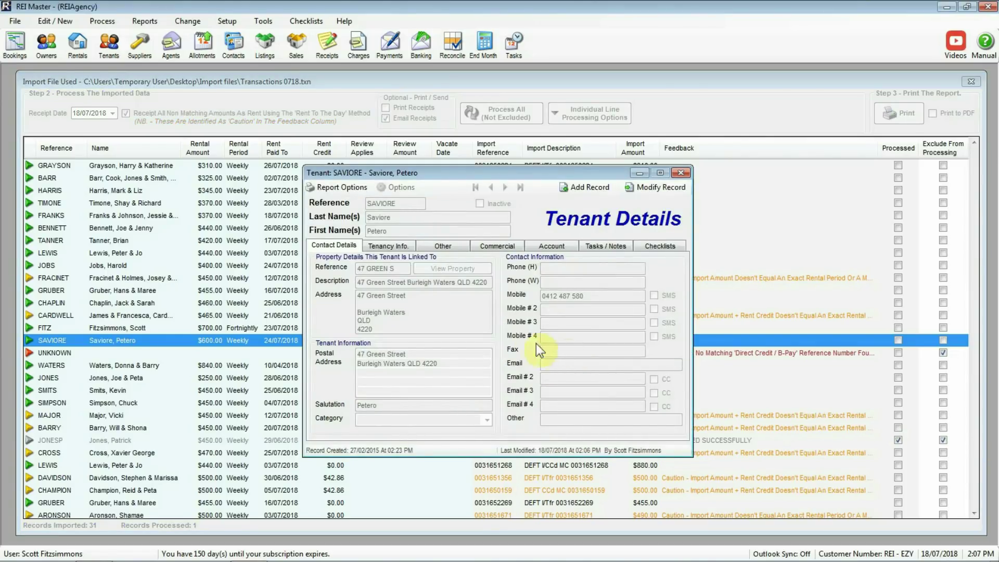
left_click(386, 245)
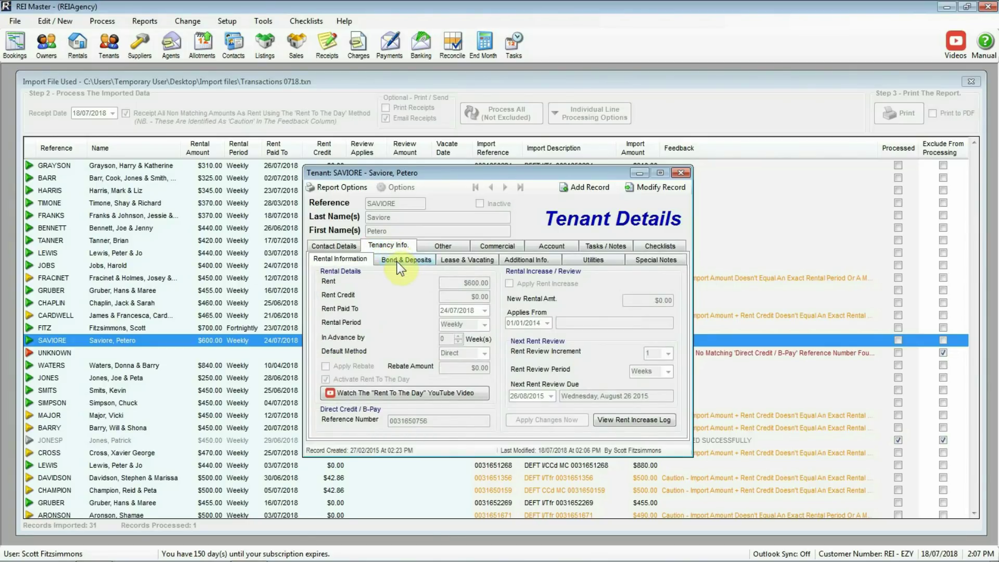
left_click(396, 262)
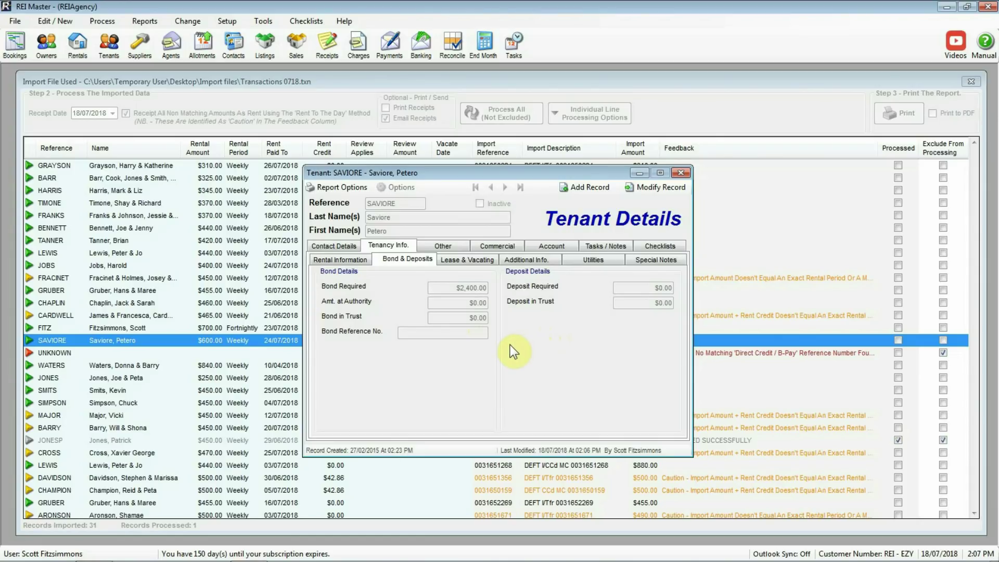
Close the tenant card and start a manual receipt for the $2,400 bond payment line.
left_click(682, 173)
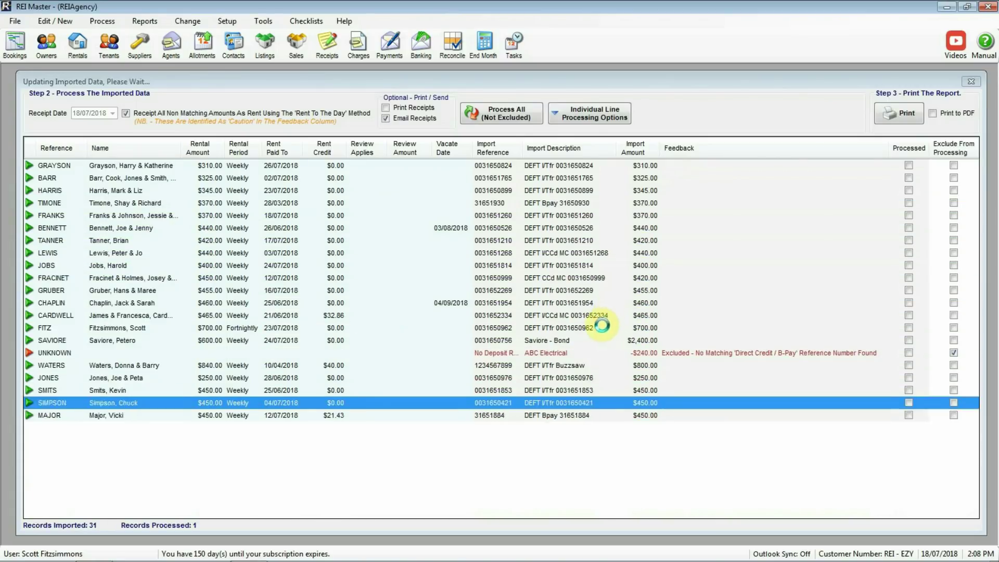
scroll(970, 346, "up", 1)
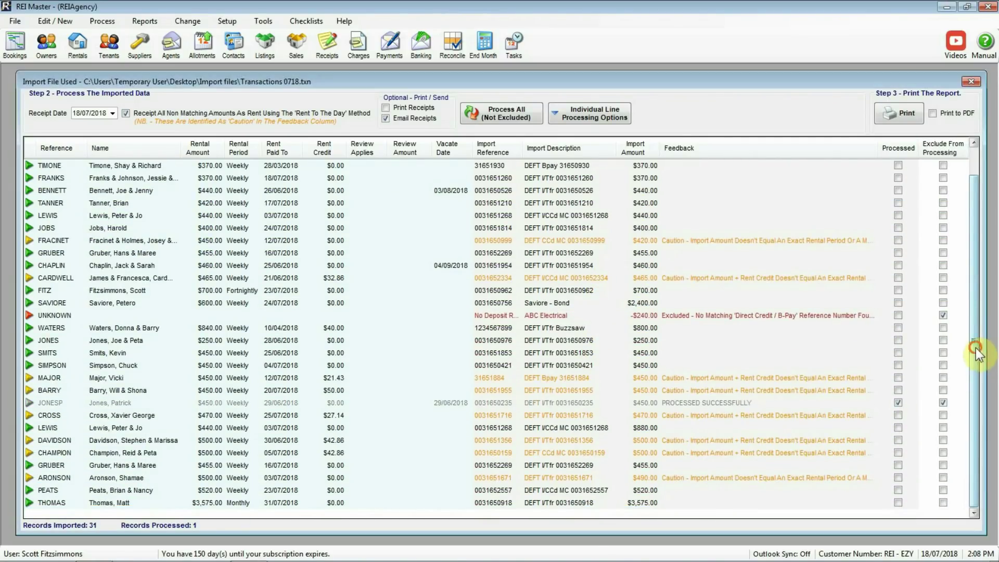
left_click(539, 340)
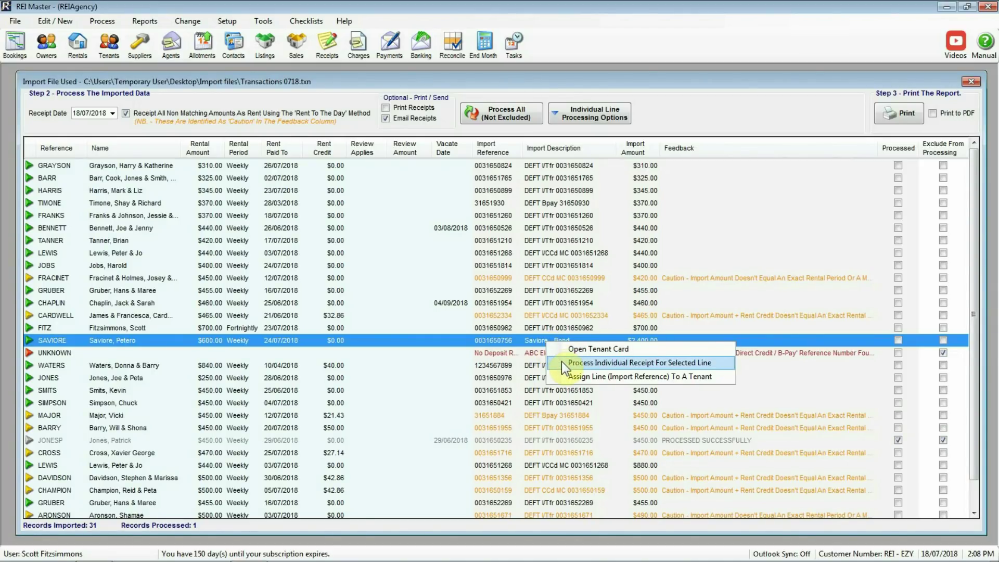
left_click(561, 361)
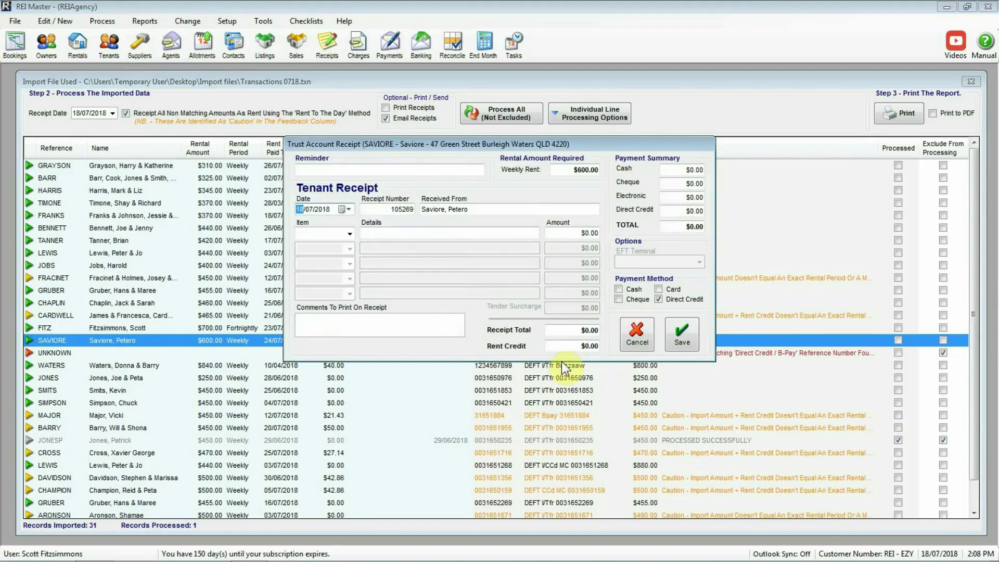
Receipt $2,400 as a Full Bond Payment by direct credit and save the receipt.
left_click(349, 236)
left_click(330, 255)
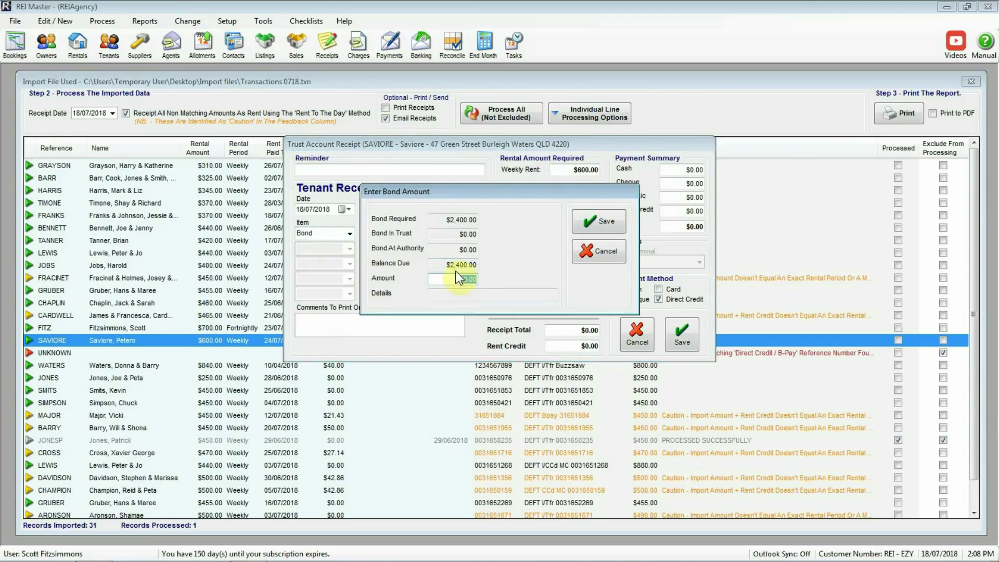
type("2400")
left_click(607, 224)
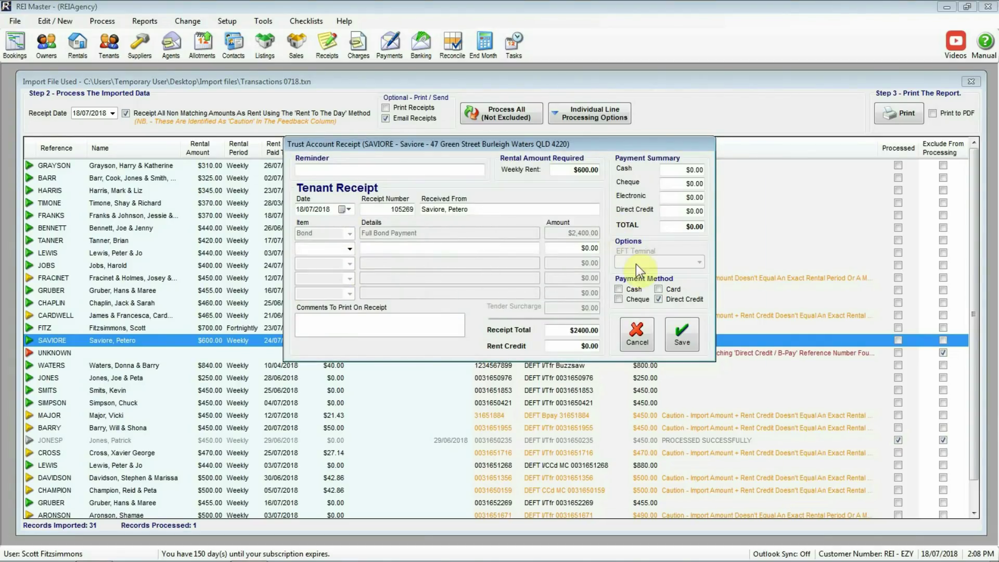
left_click(680, 338)
left_click(597, 262)
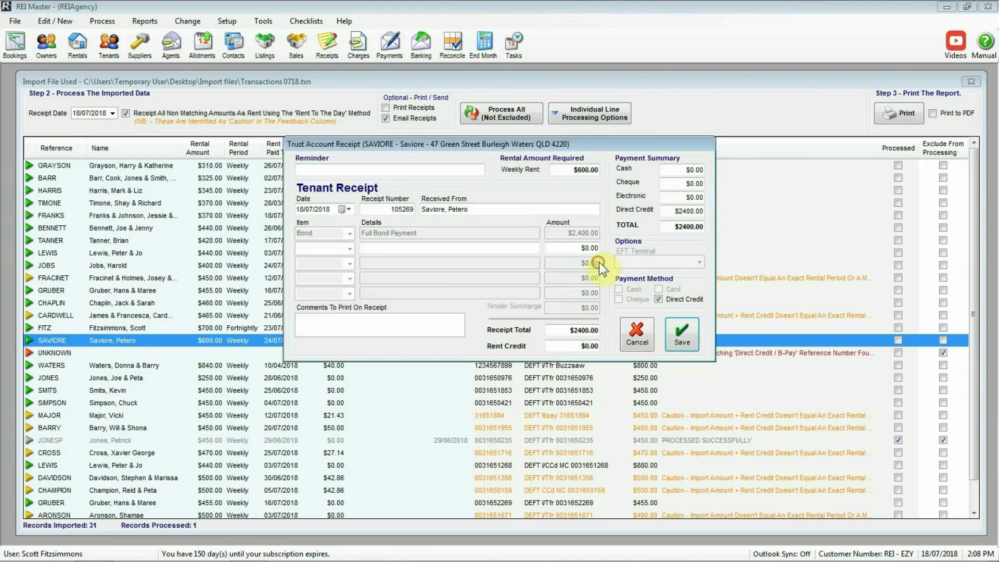
left_click(679, 333)
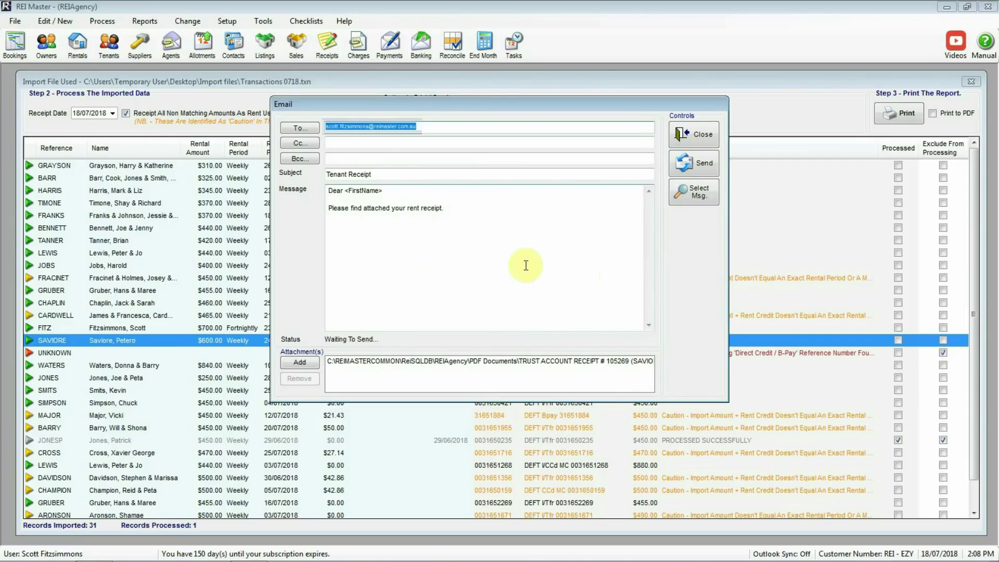
Close the receipt email without sending and untick Email Receipts for the remaining lines.
left_click(694, 133)
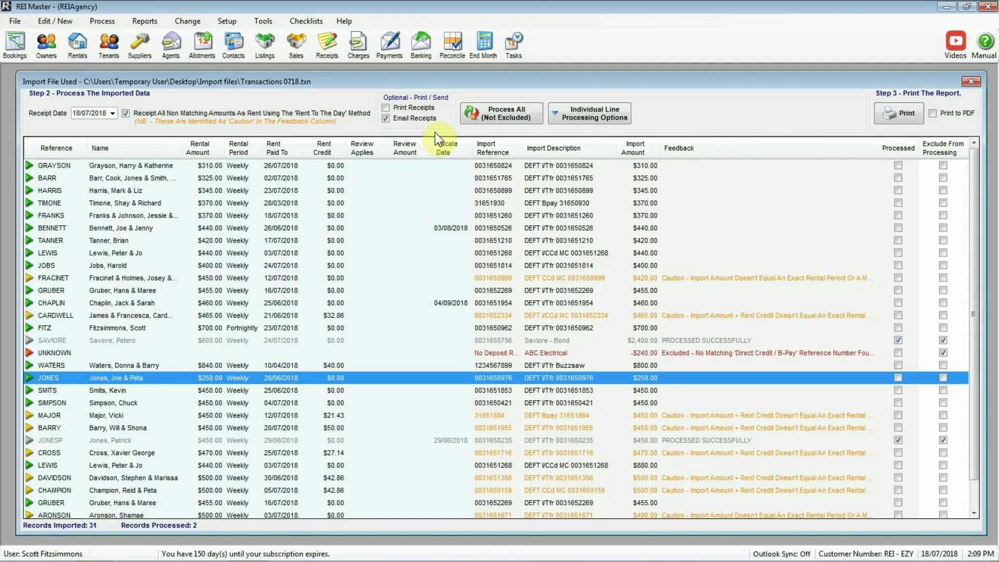
left_click(386, 119)
Process all non-excluded receipts, accepting the sole-access warning and completion message, and tick Print to PDF.
left_click(498, 113)
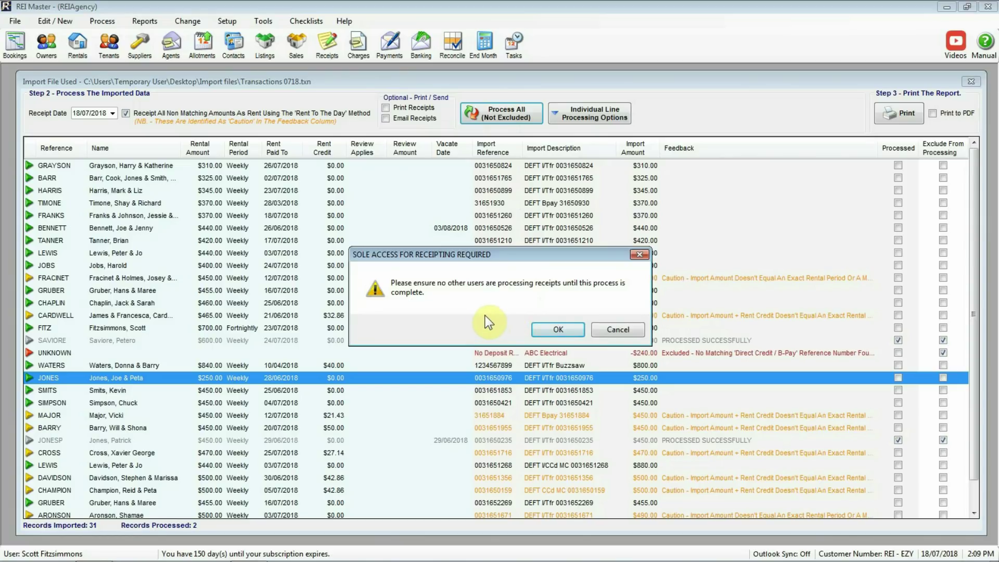
left_click(557, 329)
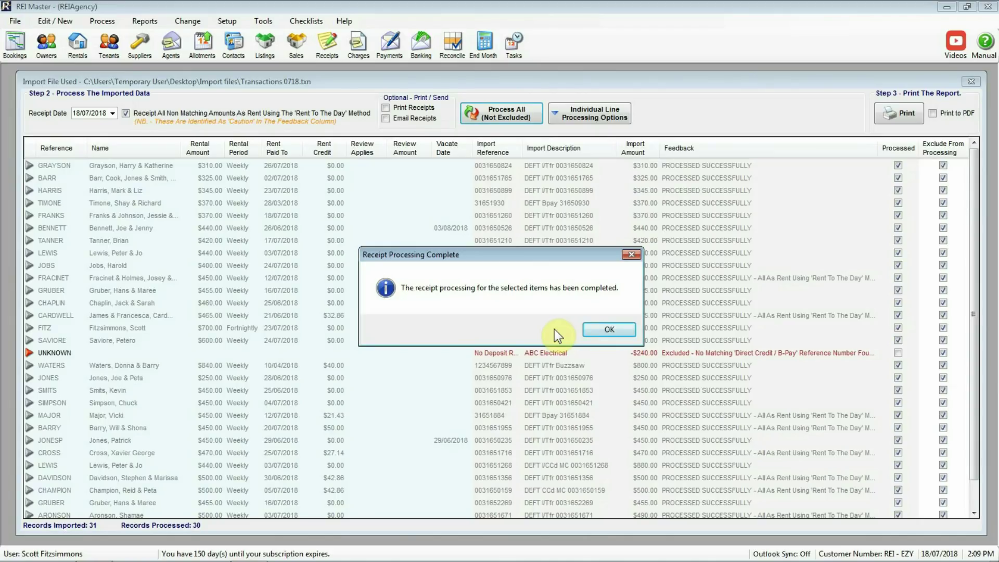
left_click(601, 329)
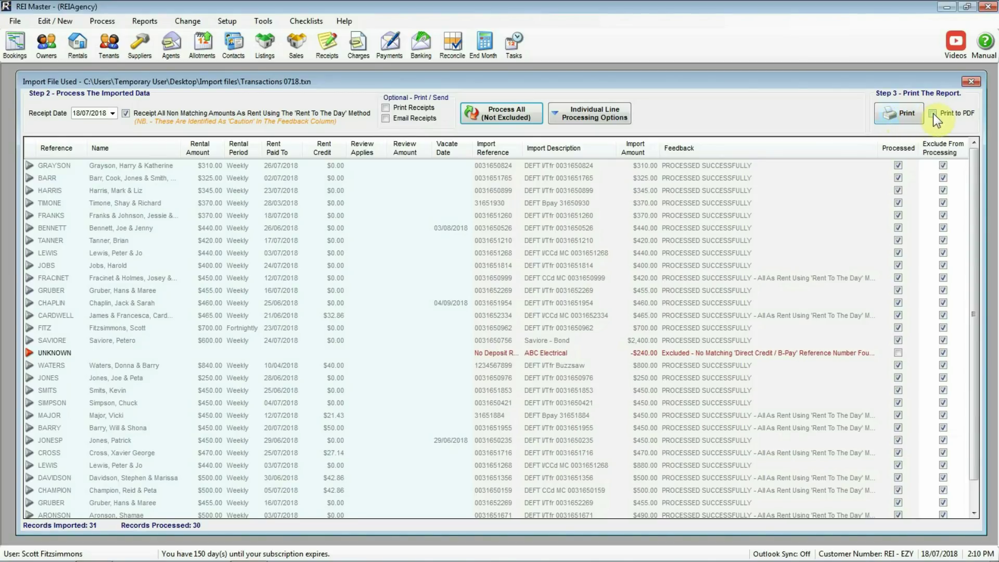
left_click(933, 114)
Print the Bank File Receipt Summary to PDF, review it to the final row, then minimize Acrobat.
left_click(900, 117)
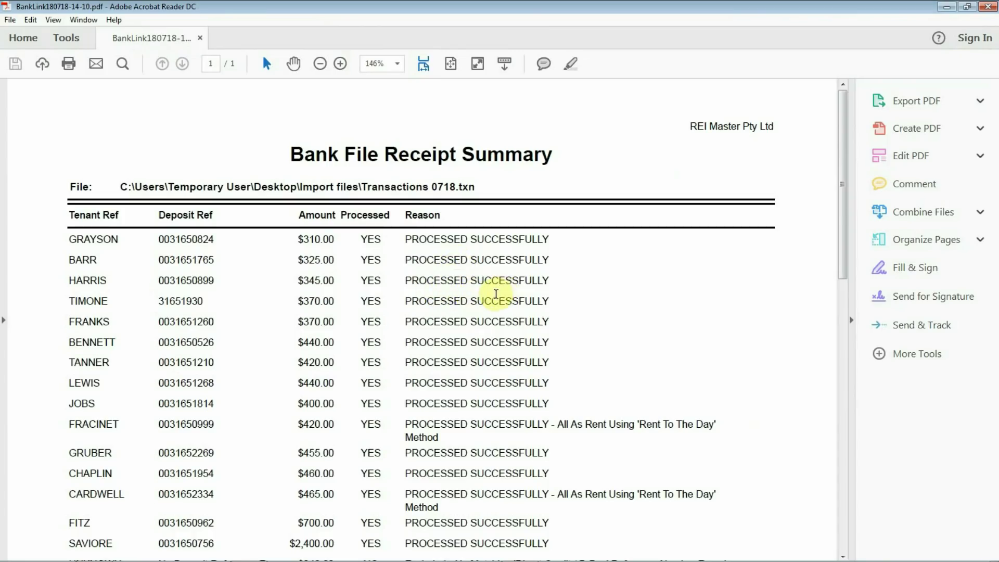
scroll(499, 302, "down", 1)
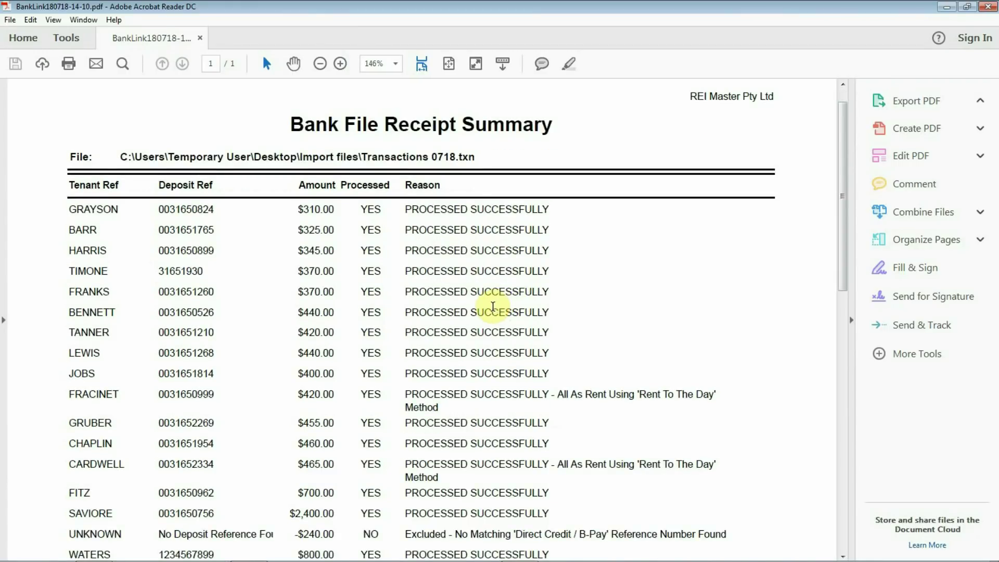
scroll(495, 308, "down", 1)
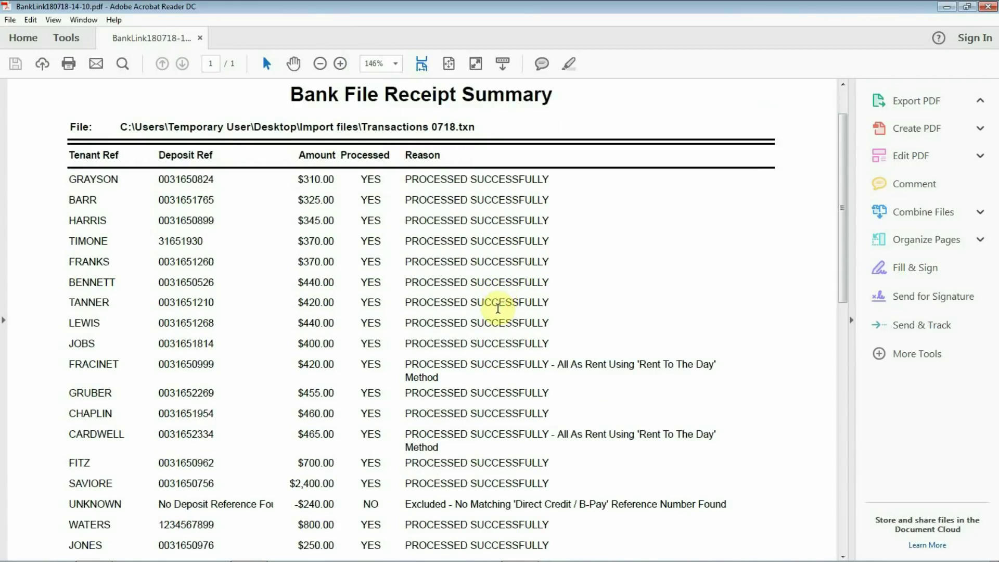
scroll(497, 313, "down", 2)
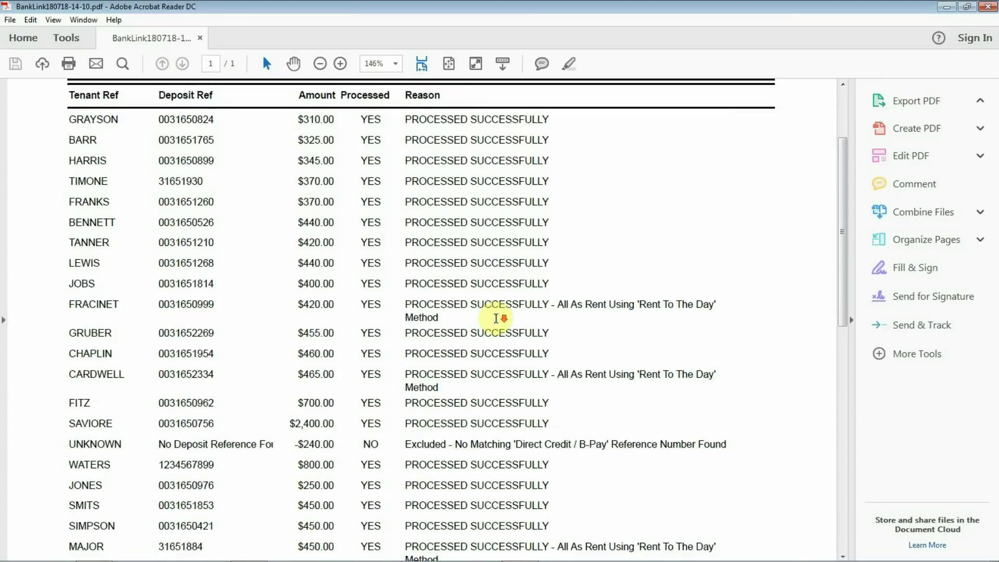
scroll(497, 318, "down", 3)
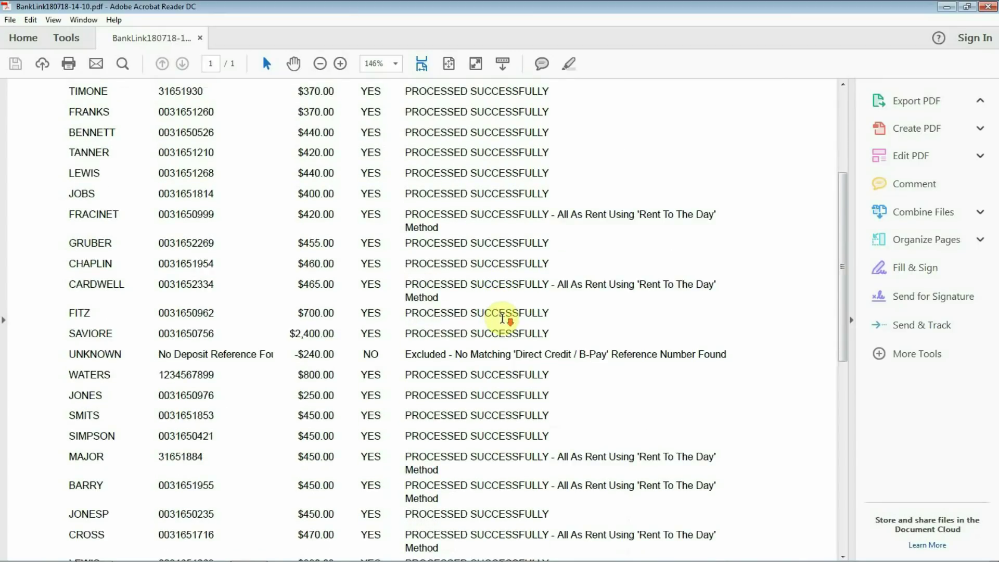
scroll(503, 318, "down", 2)
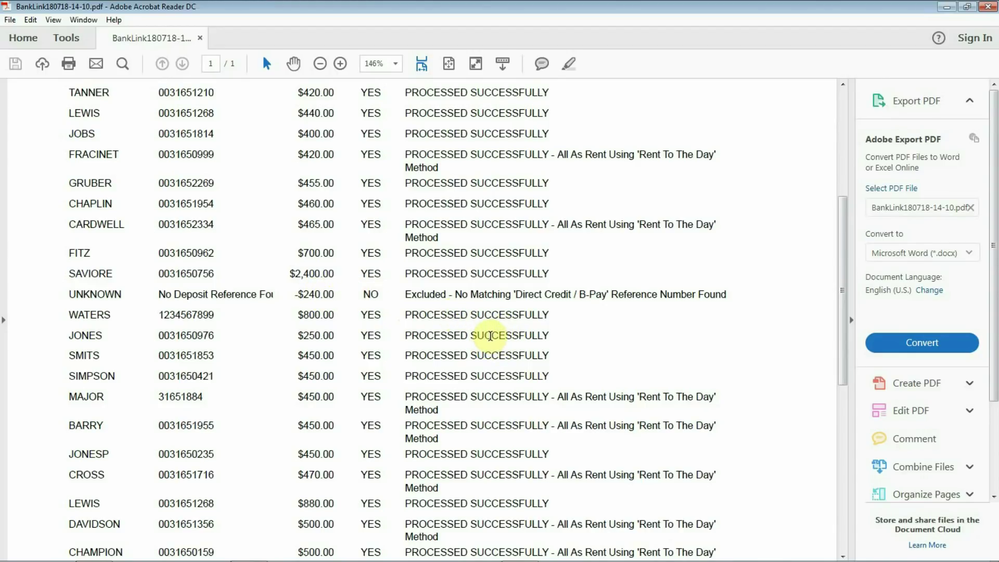
scroll(491, 336, "down", 6)
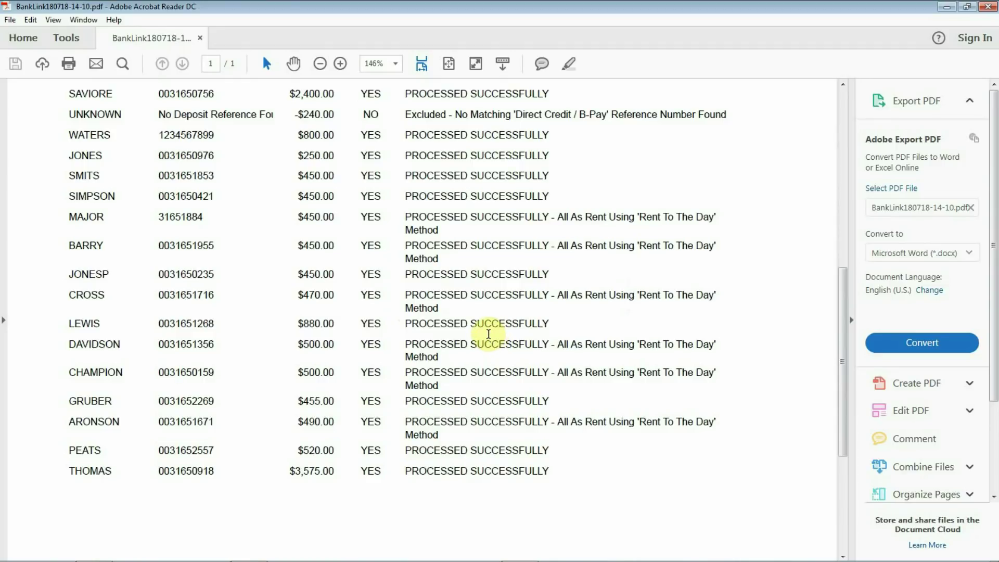
scroll(492, 335, "up", 5)
scroll(488, 334, "up", 10)
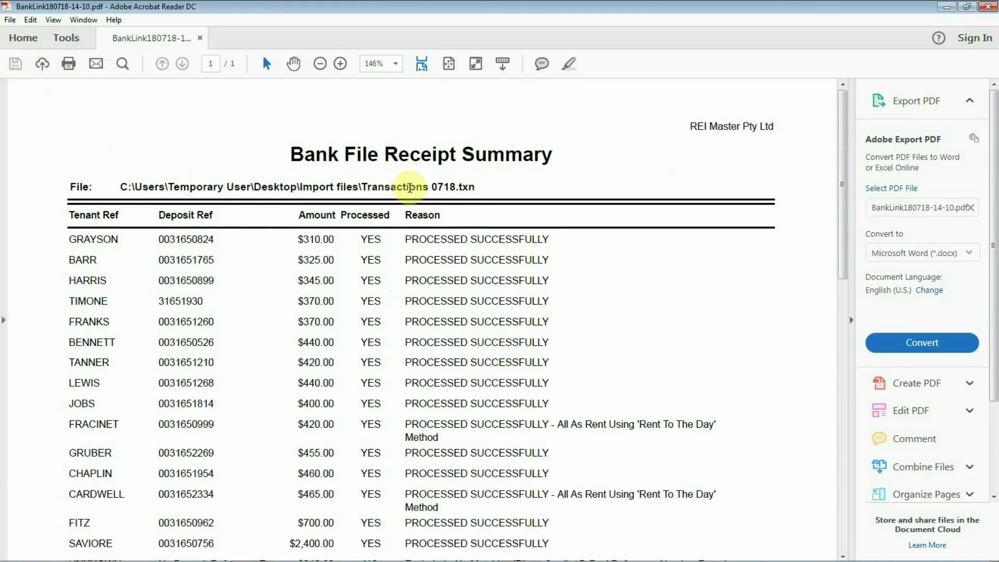
left_click(947, 7)
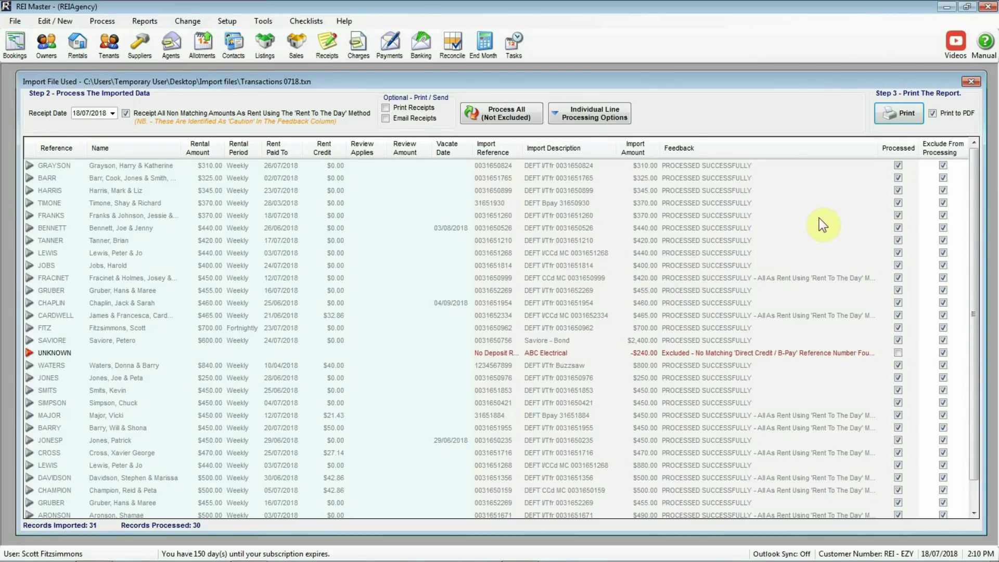
Close the import, choose Yes to Make A Single Deposit, and acknowledge Consolidation Complete.
left_click(970, 83)
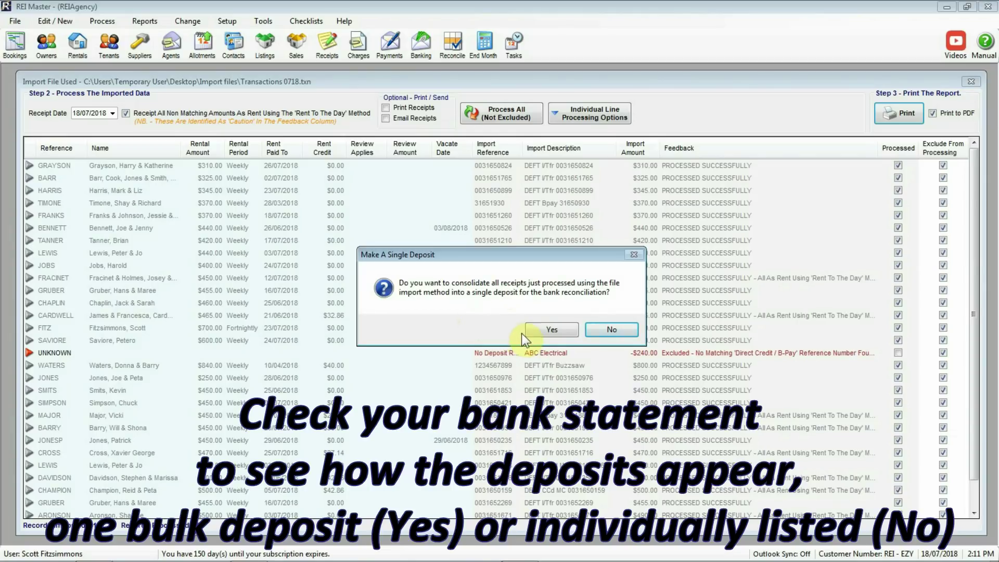
left_click(549, 332)
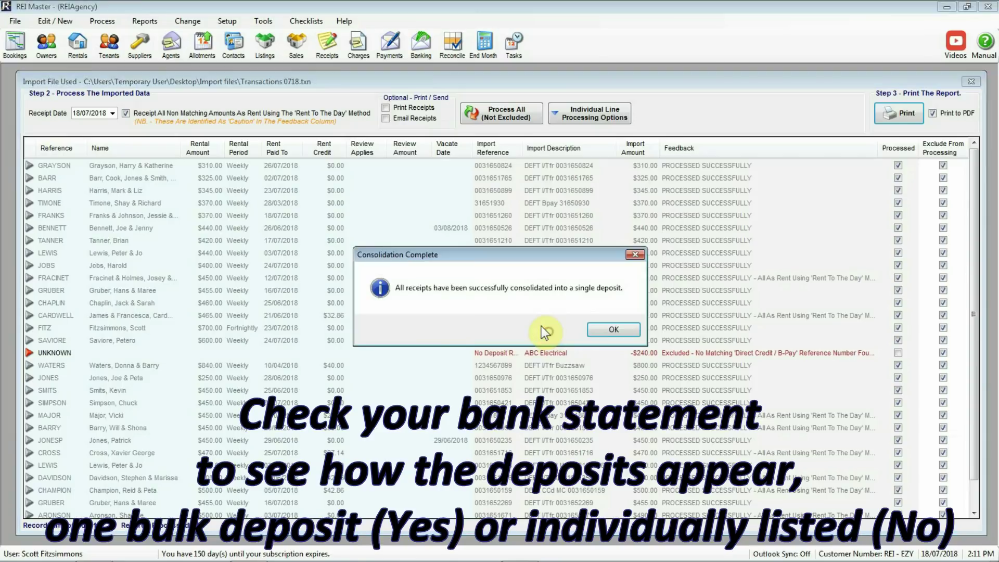
left_click(603, 330)
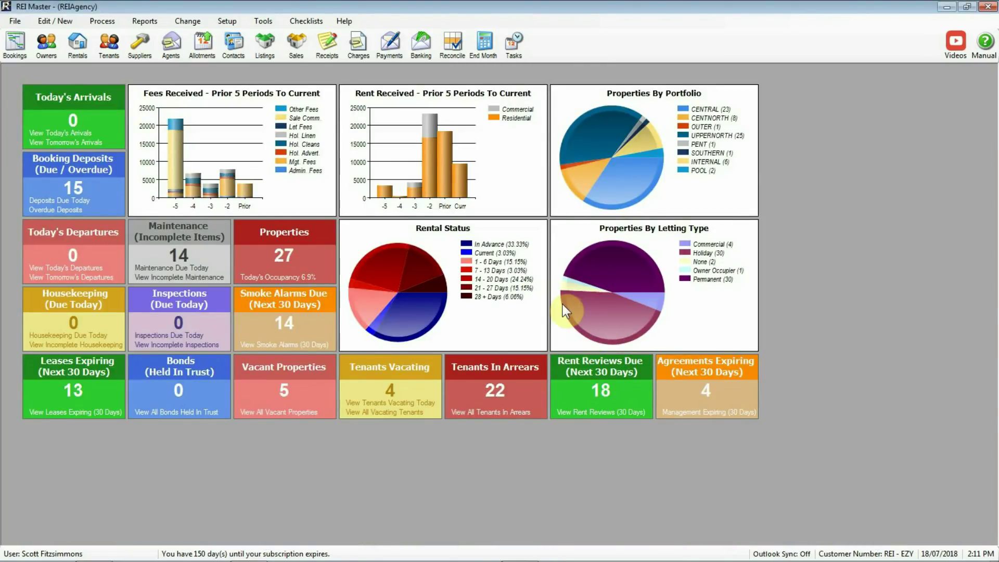
Open Reconcile and view the Details of Deposit for the $18,600.00 deposit dated 18/07/2018.
left_click(451, 46)
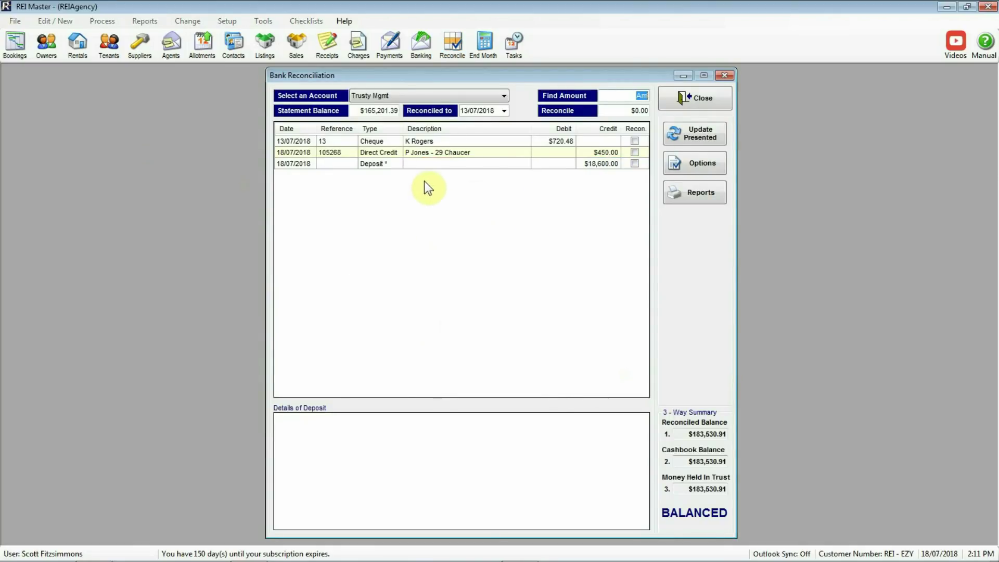
left_click(409, 164)
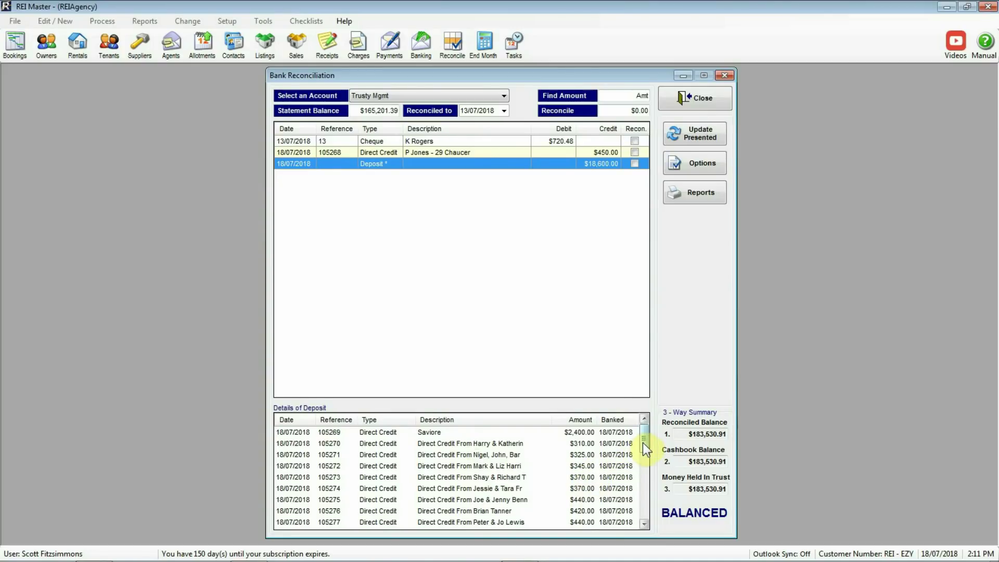
mouse_move(643, 442)
left_mouse_down()
mouse_move(648, 516)
mouse_move(648, 438)
left_mouse_up()
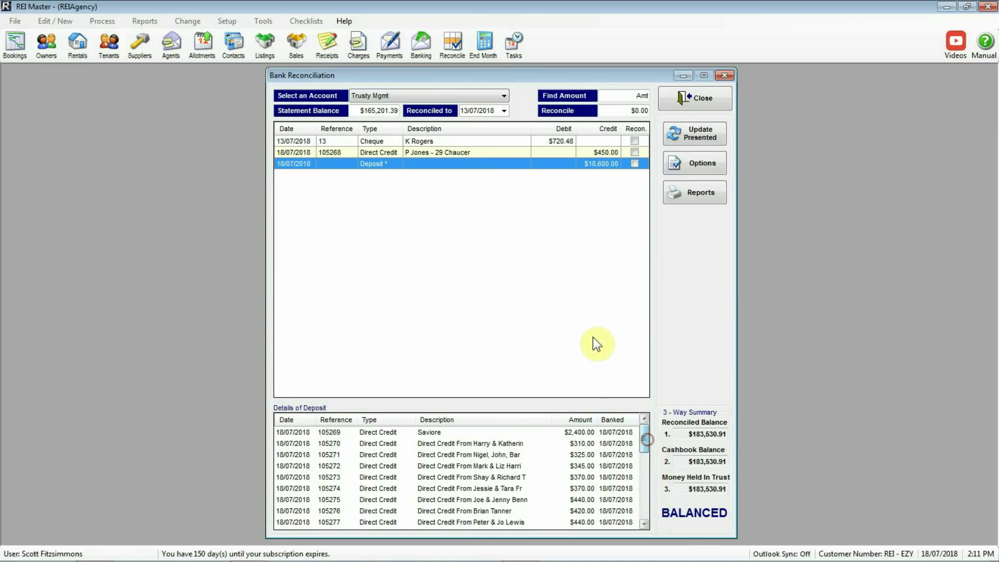